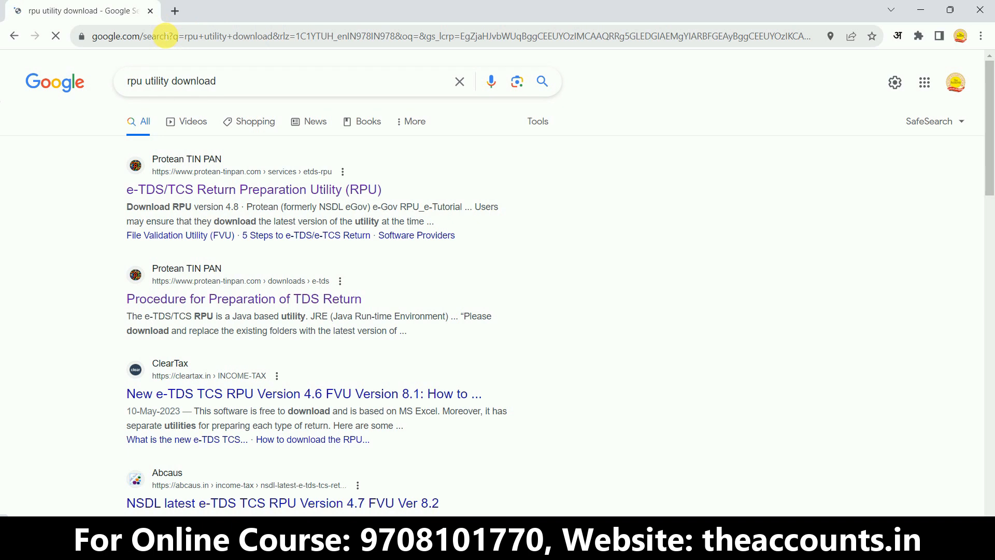
- Open the Protean RPU search result and download e-TDS/TCS Return Preparation Utility Ver. 4.8 from the site's regular quarterly returns downloads page
left_click(205, 199)
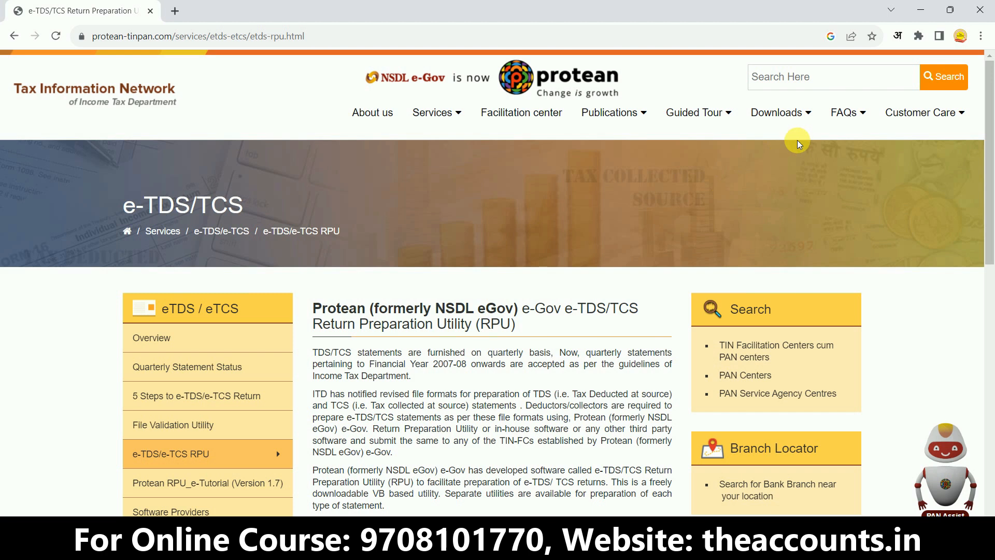
mouse_move(793, 115)
mouse_move(755, 155)
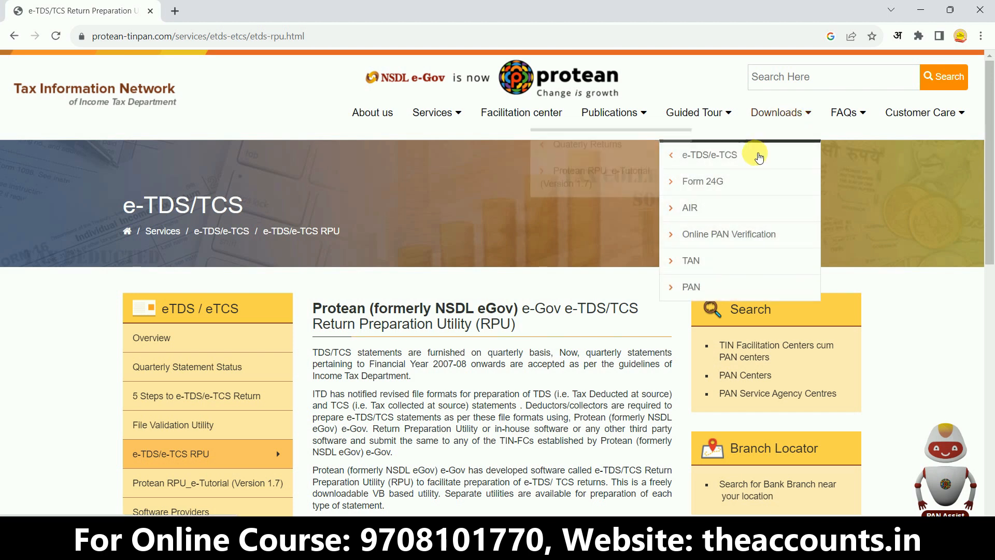
mouse_move(612, 161)
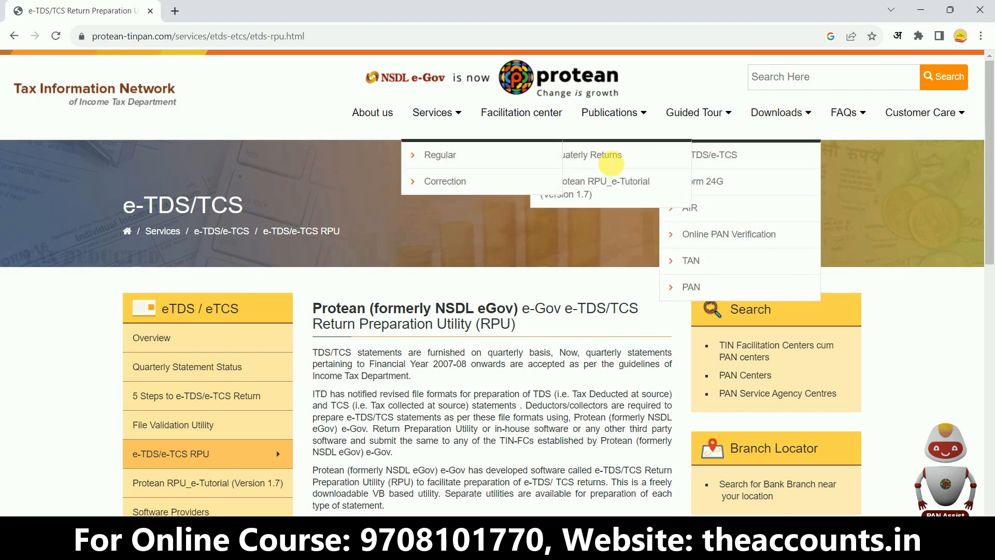
left_click(442, 161)
left_click_drag(987, 133, 987, 318)
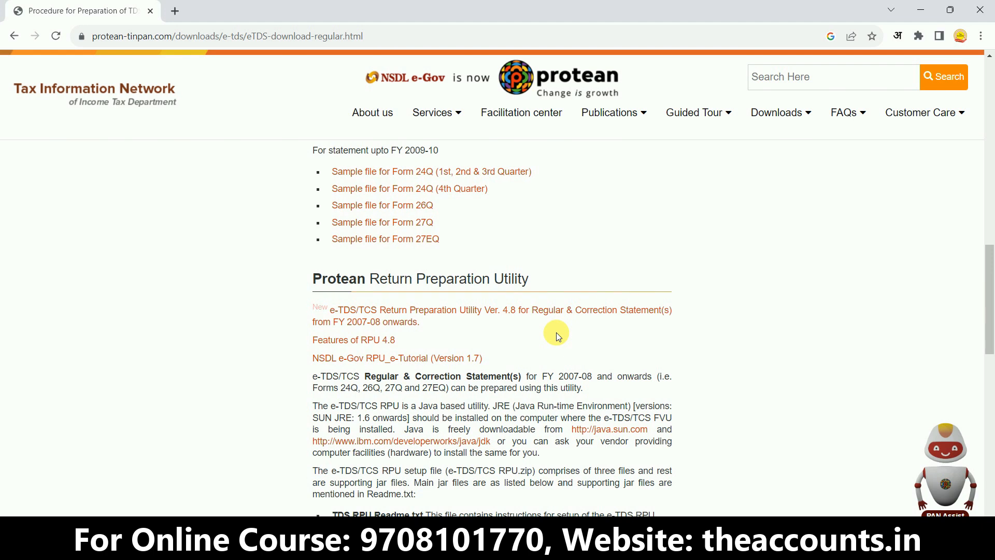
left_click(529, 311)
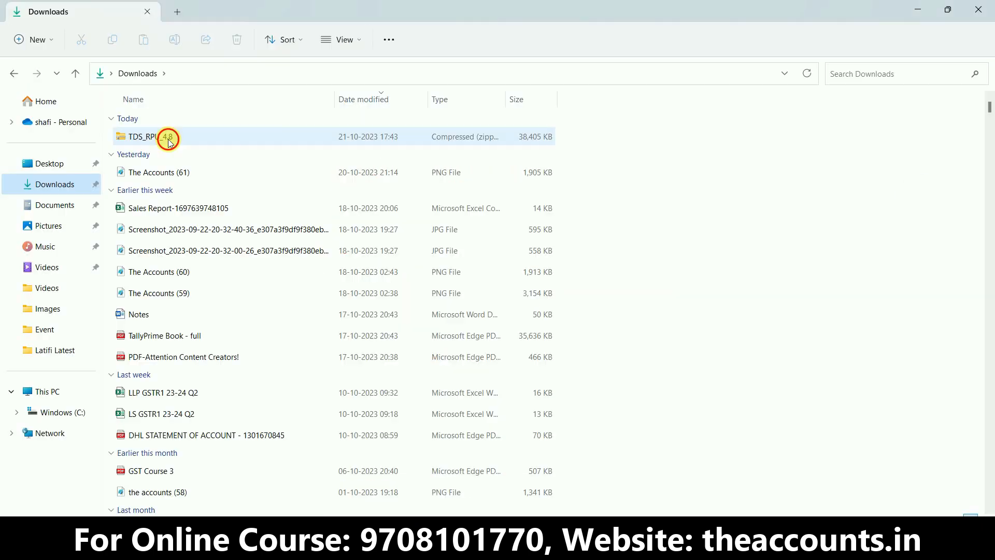
- Copy the TDS_RPU_4.8 zip file from Downloads into the root of the Windows (C:) drive
left_click(168, 138)
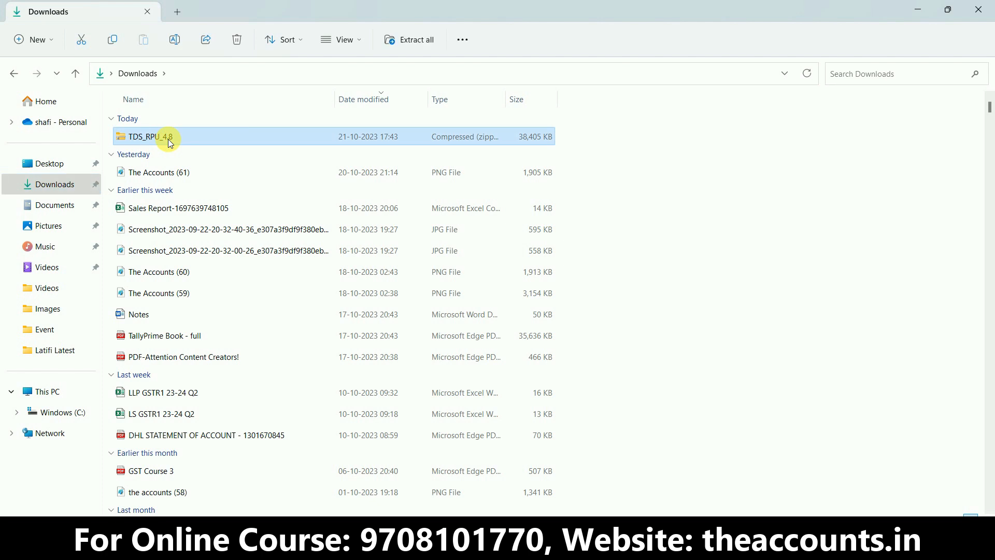
left_click(69, 414)
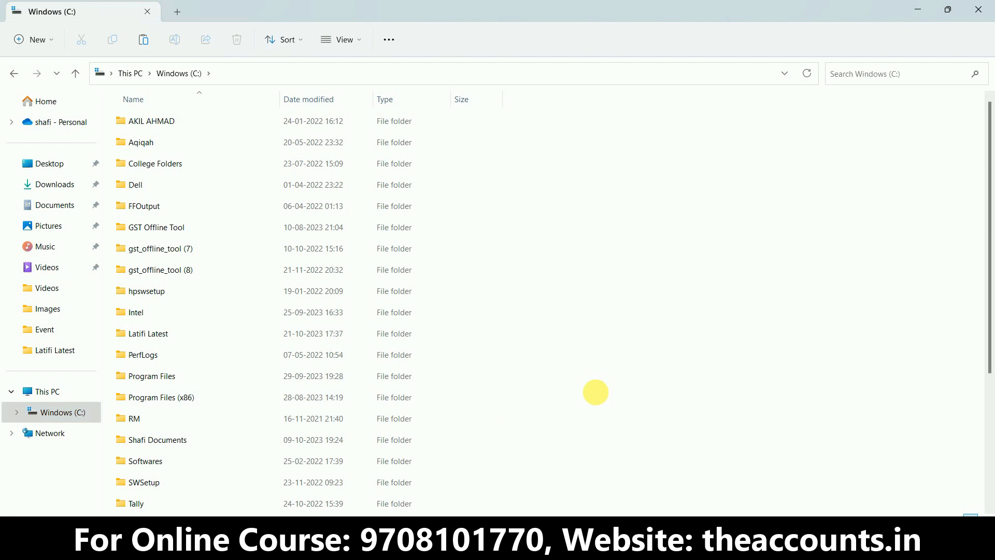
key("ctrl+v")
left_click(240, 213)
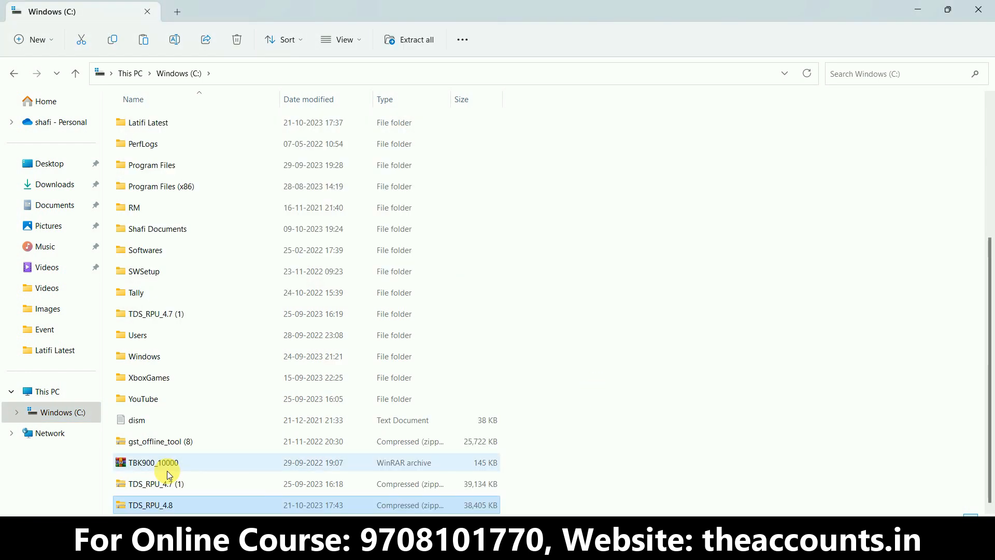
- Extract the TDS_RPU_4.8 zip file on the C: drive into its own TDS_RPU_4.8 folder
right_click(147, 505)
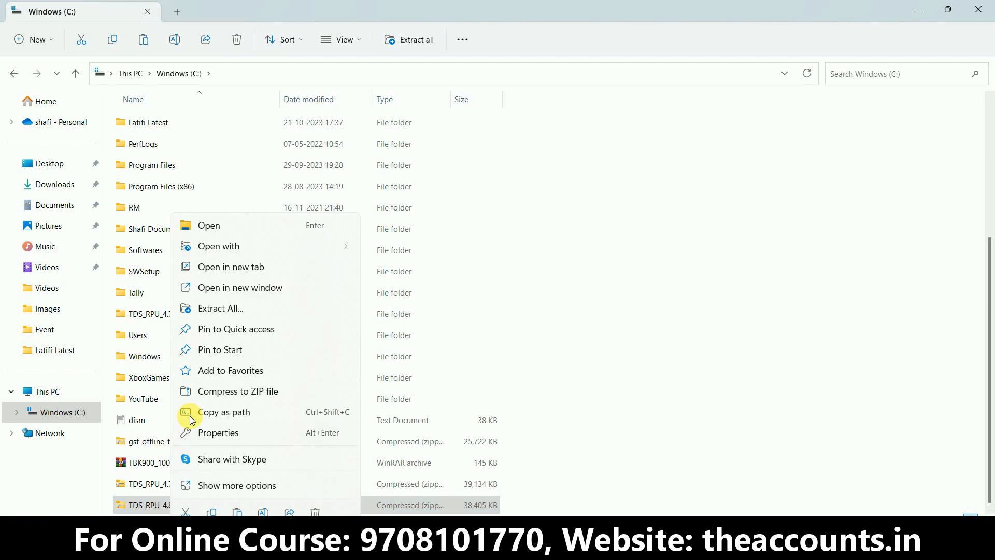
left_click(225, 311)
left_click(598, 403)
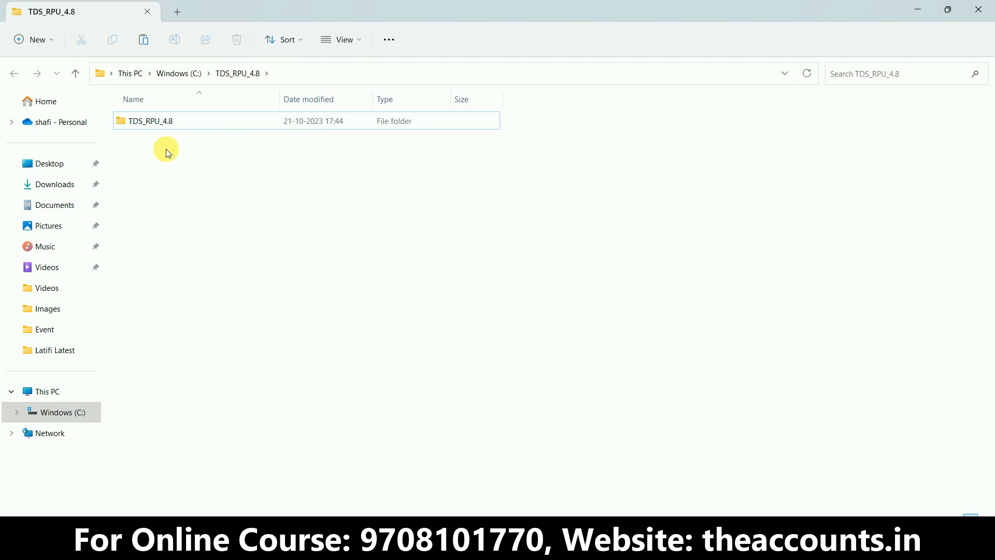
- Launch the TDS_RPU_4.8 executable jar file from the inner TDS_RPU_4.8 folder and dismiss its opening message
double_click(164, 126)
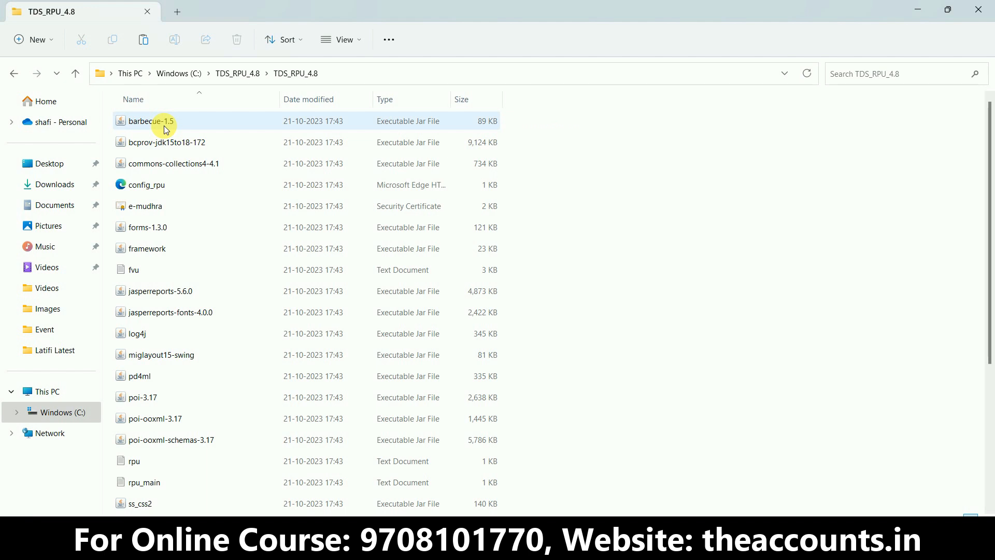
left_click_drag(991, 236, 991, 352)
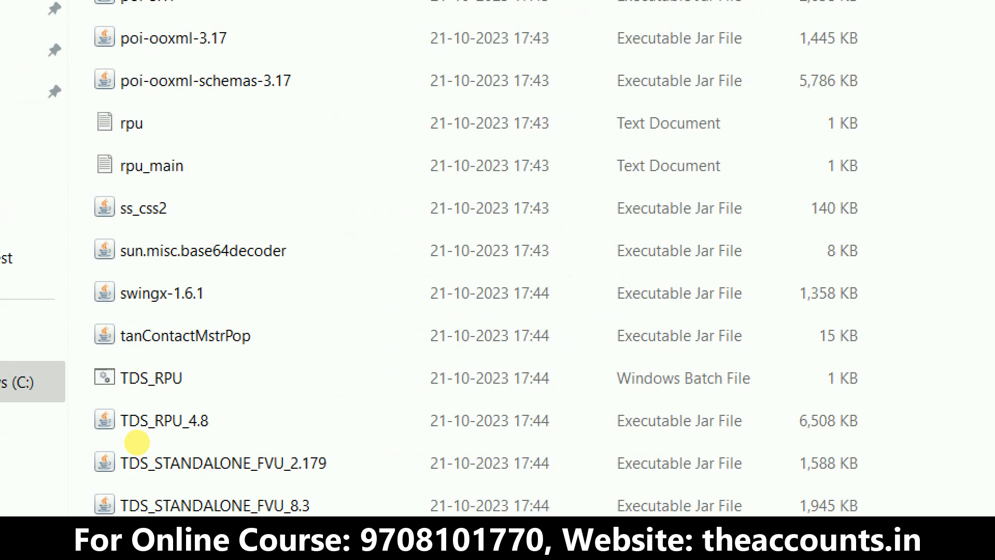
left_click_drag(85, 397, 268, 445)
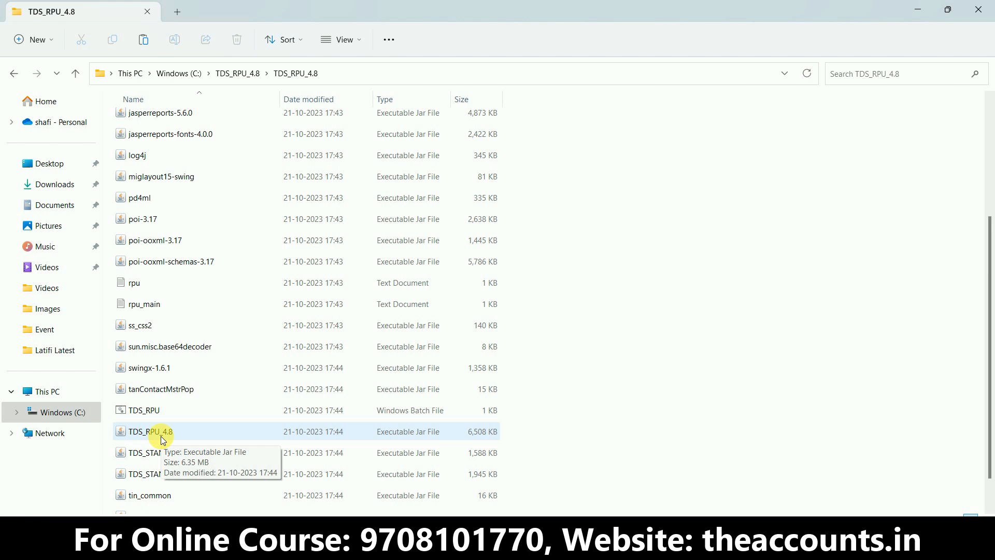
double_click(163, 439)
left_click(496, 307)
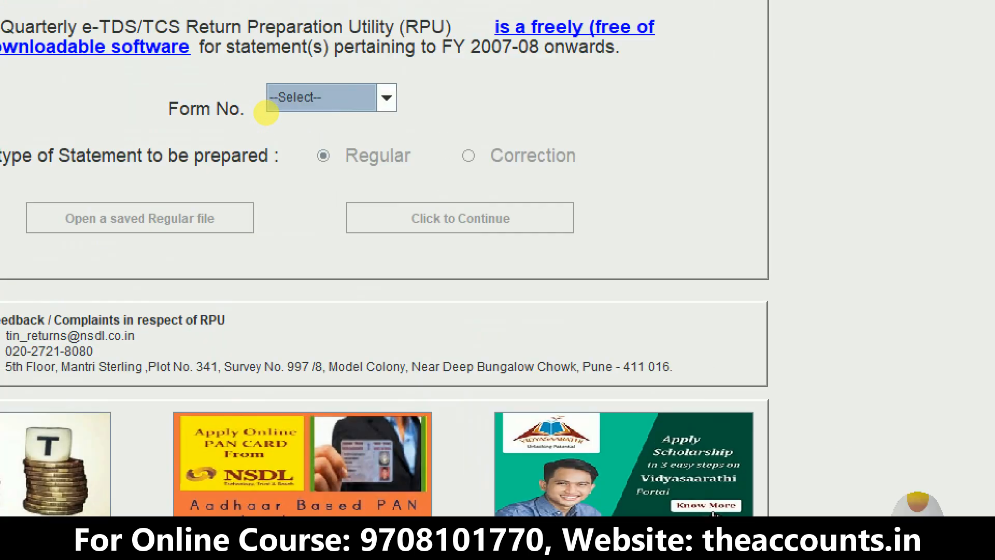
- Select 26Q as the form number for the statement
left_click(341, 102)
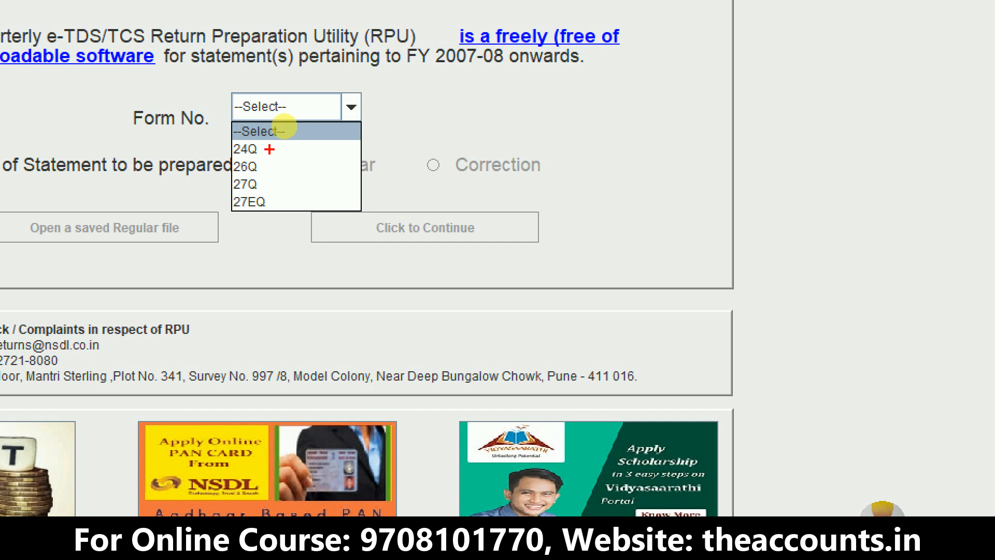
mouse_move(262, 148)
left_mouse_down()
mouse_move(275, 170)
mouse_move(352, 138)
left_mouse_up()
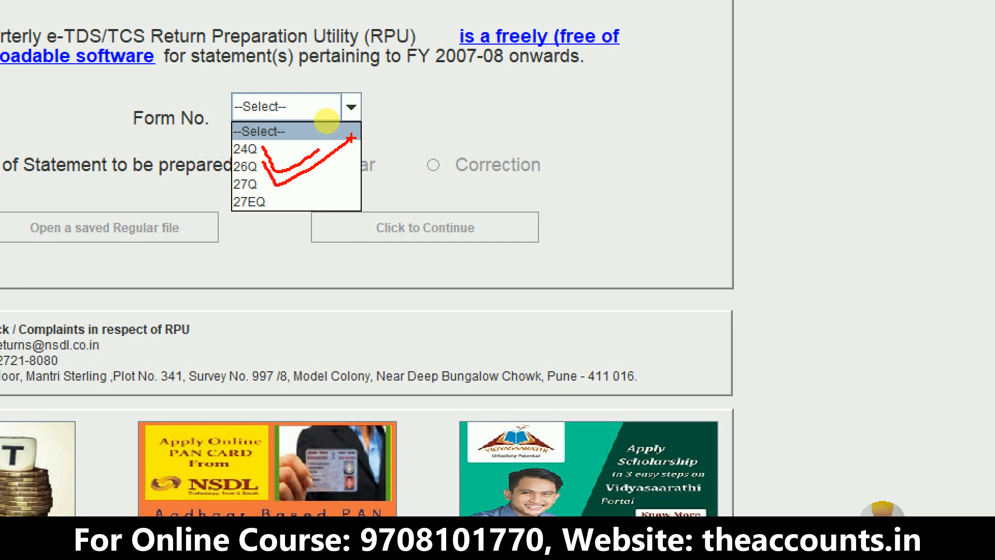
left_click(307, 111)
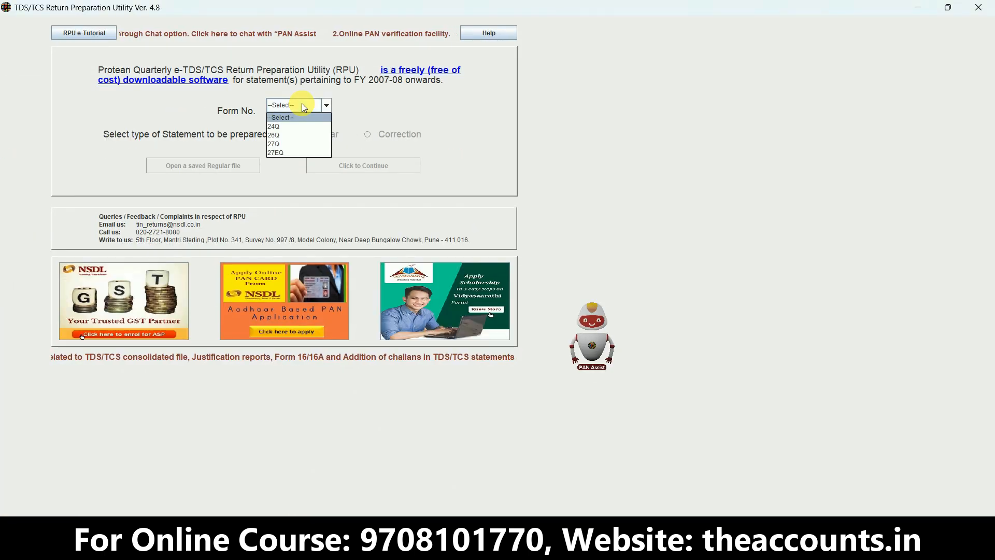
left_click(281, 136)
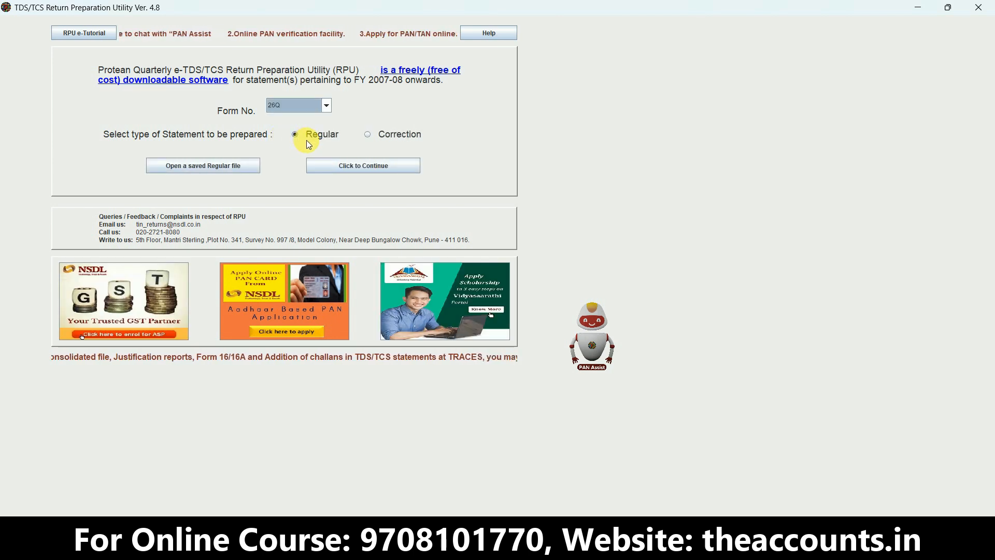
left_click(367, 137)
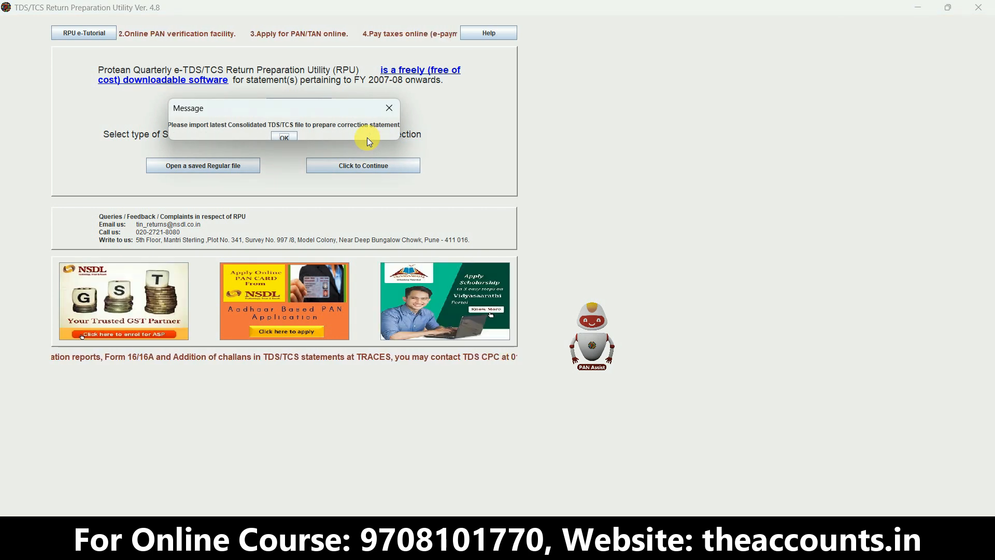
left_click(280, 136)
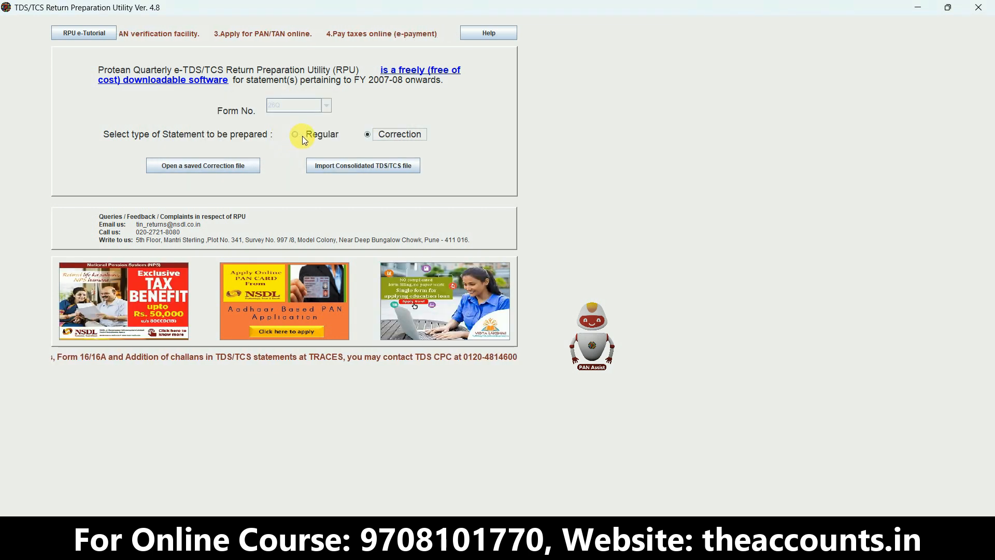
left_click(303, 136)
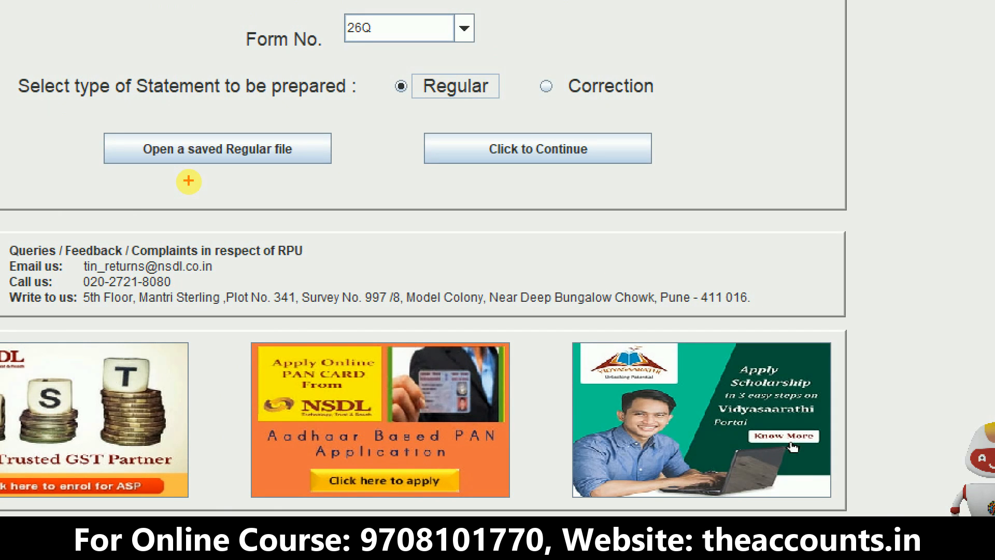
- Continue to a new blank Form 26Q with the Regular statement type
mouse_move(188, 181)
left_mouse_down()
mouse_move(347, 114)
mouse_move(145, 186)
mouse_move(205, 182)
left_mouse_up()
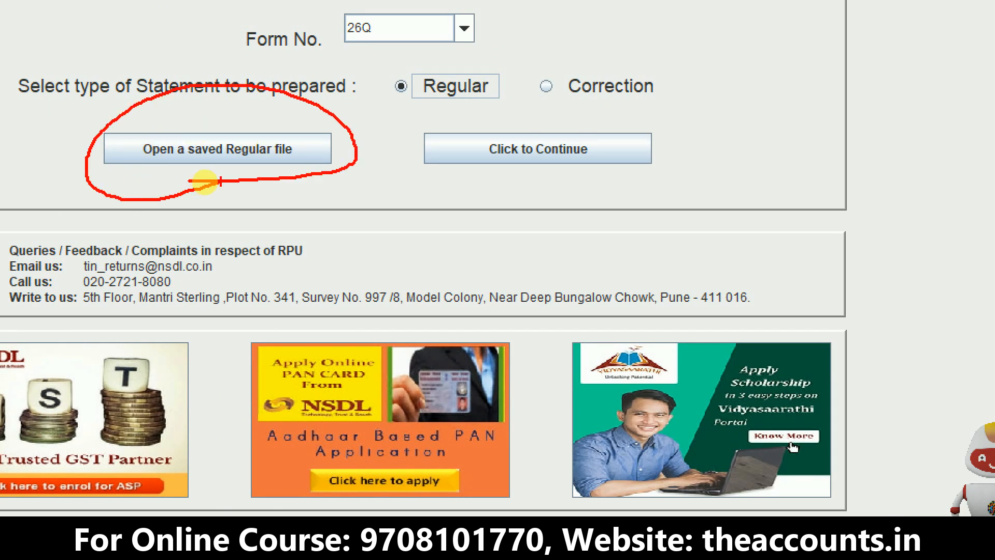
left_click_drag(515, 187, 732, 169)
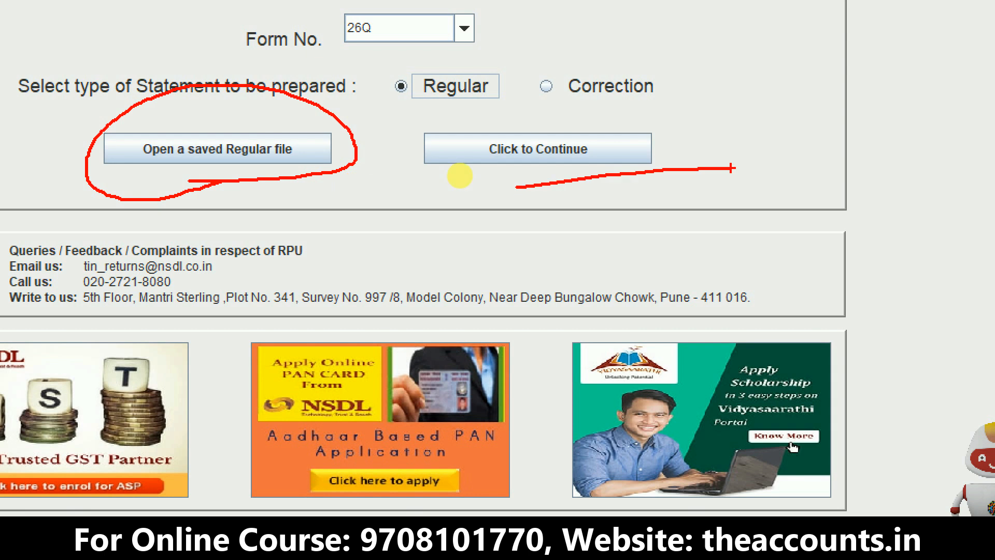
key("Escape")
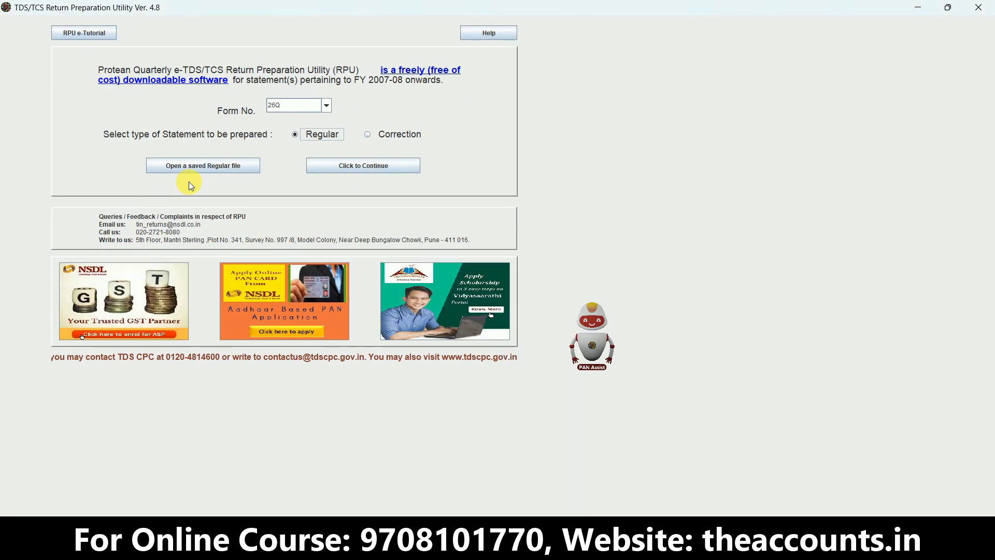
left_click(338, 166)
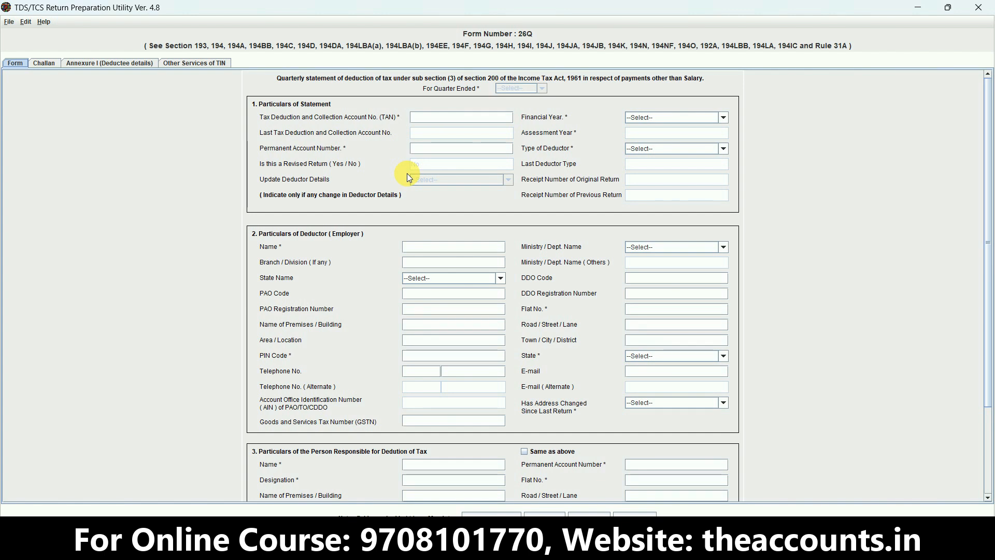
key("ctrl+1")
left_click(40, 91)
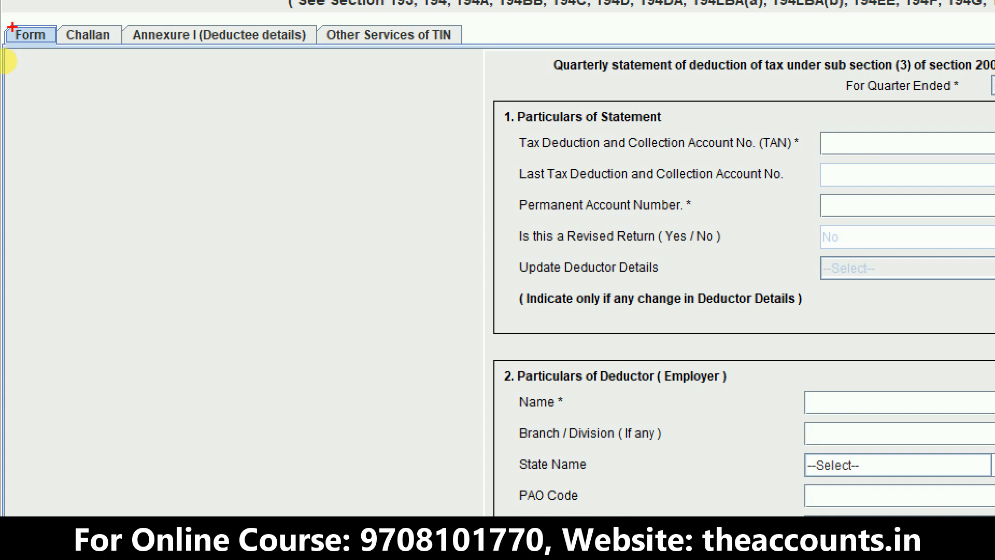
mouse_move(36, 64)
left_mouse_down()
mouse_move(60, 40)
mouse_move(6, 21)
mouse_move(8, 67)
mouse_move(27, 74)
left_mouse_up()
mouse_move(115, 40)
left_mouse_down()
mouse_move(115, 11)
mouse_move(41, 23)
mouse_move(71, 66)
mouse_move(112, 58)
mouse_move(117, 32)
left_mouse_up()
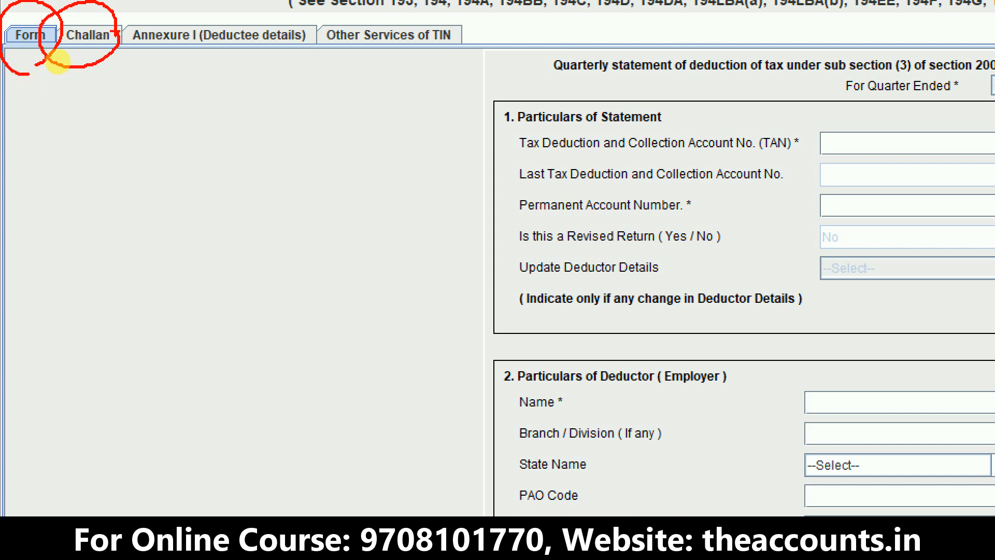
mouse_move(138, 60)
left_mouse_down()
mouse_move(289, 69)
mouse_move(309, 16)
mouse_move(141, 8)
mouse_move(131, 43)
mouse_move(138, 60)
left_mouse_up()
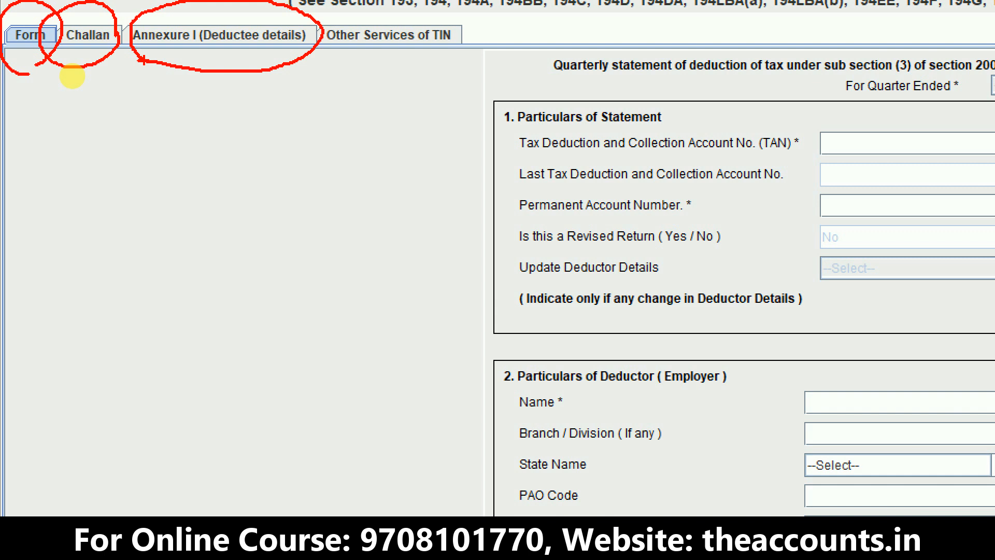
key("Escape")
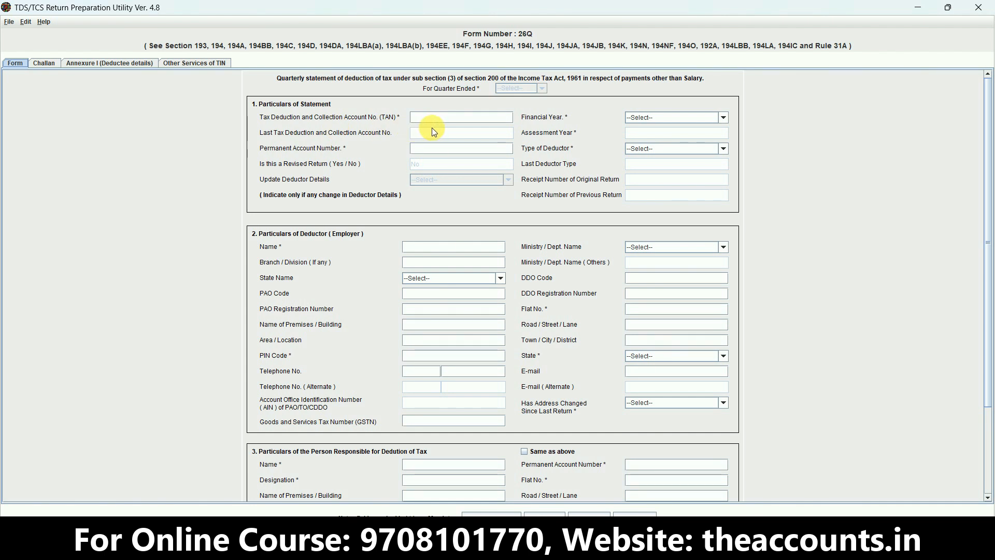
left_click(459, 121)
key("ctrl+1")
left_click(454, 117)
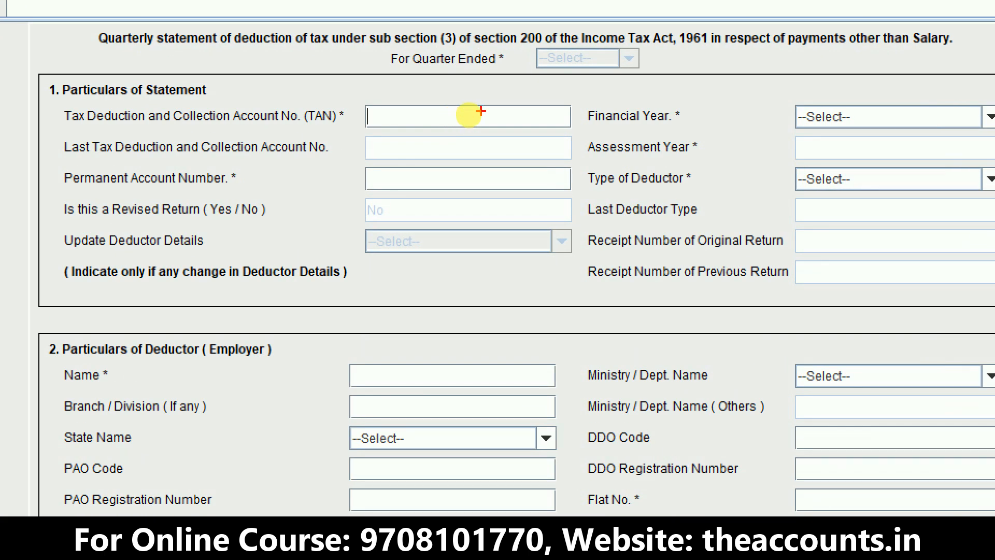
mouse_move(517, 25)
left_mouse_down()
mouse_move(619, 78)
mouse_move(653, 80)
left_mouse_up()
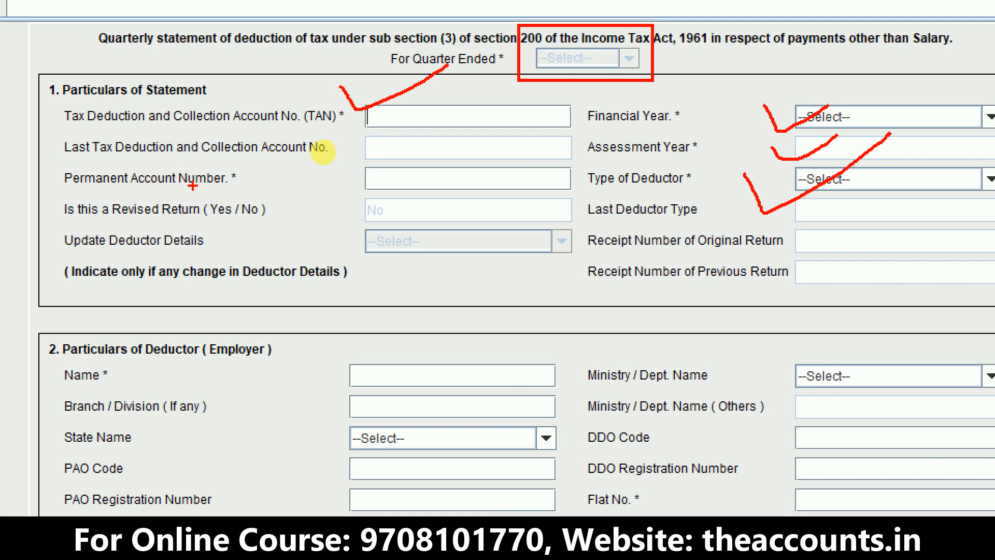
left_click_drag(339, 175, 446, 146)
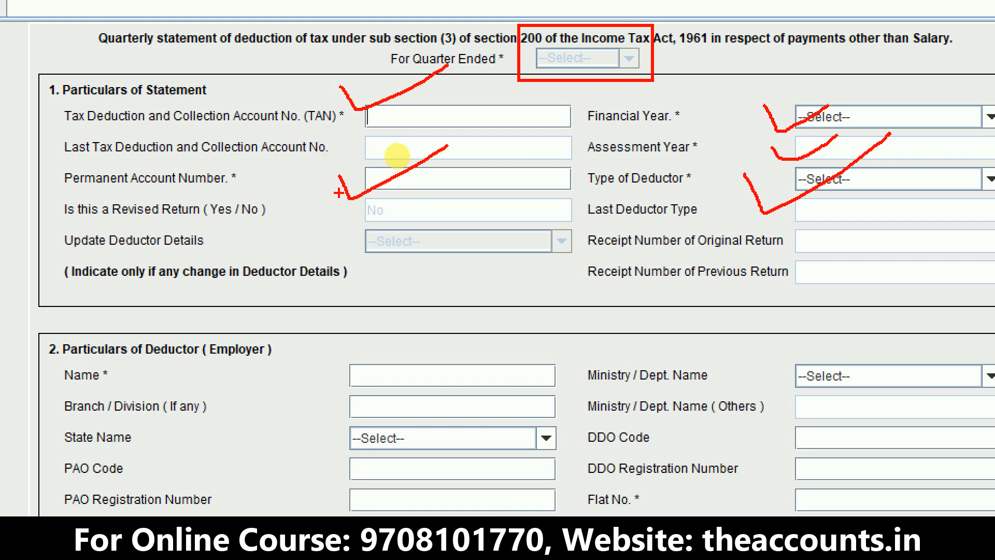
mouse_move(339, 193)
left_mouse_down()
mouse_move(803, 288)
mouse_move(993, 296)
left_mouse_up()
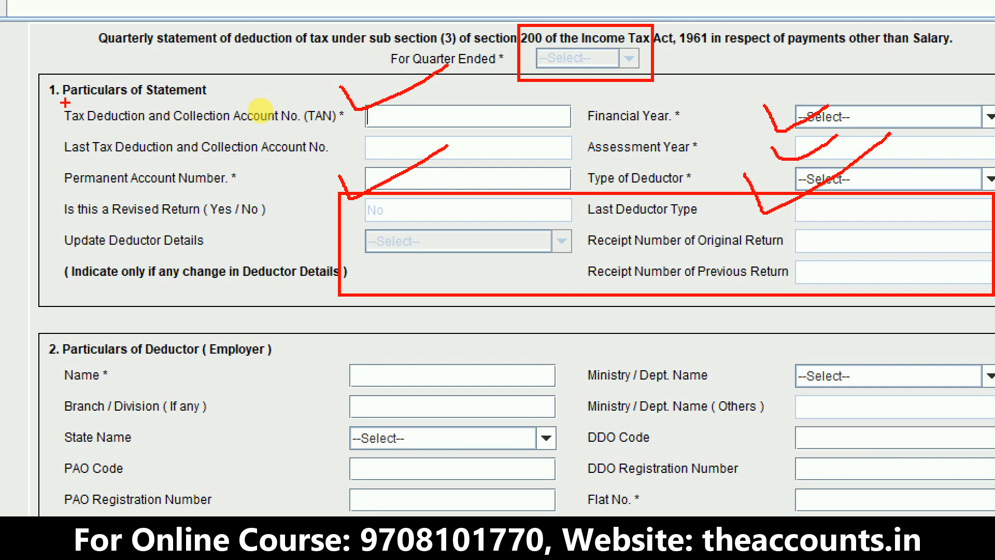
mouse_move(260, 109)
left_mouse_down()
mouse_move(248, 77)
mouse_move(67, 116)
mouse_move(96, 120)
left_mouse_up()
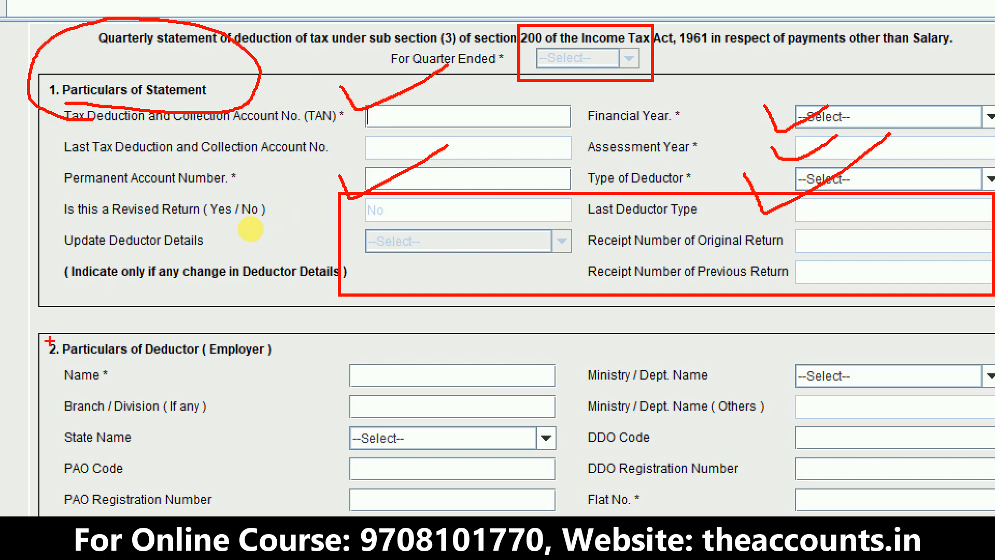
mouse_move(36, 326)
left_mouse_down()
mouse_move(183, 363)
mouse_move(297, 361)
left_mouse_up()
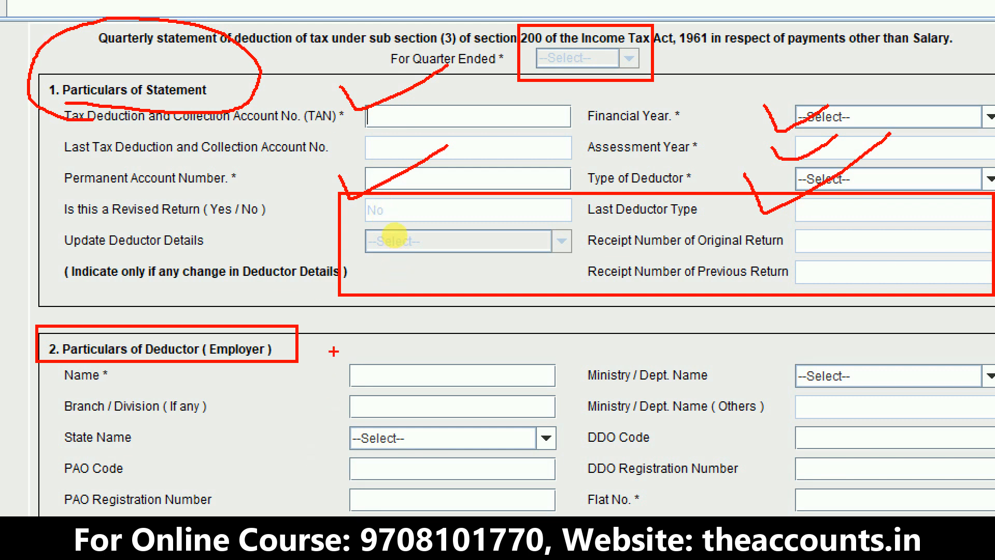
mouse_move(334, 352)
left_mouse_down()
mouse_move(448, 410)
mouse_move(518, 409)
mouse_move(564, 390)
left_mouse_up()
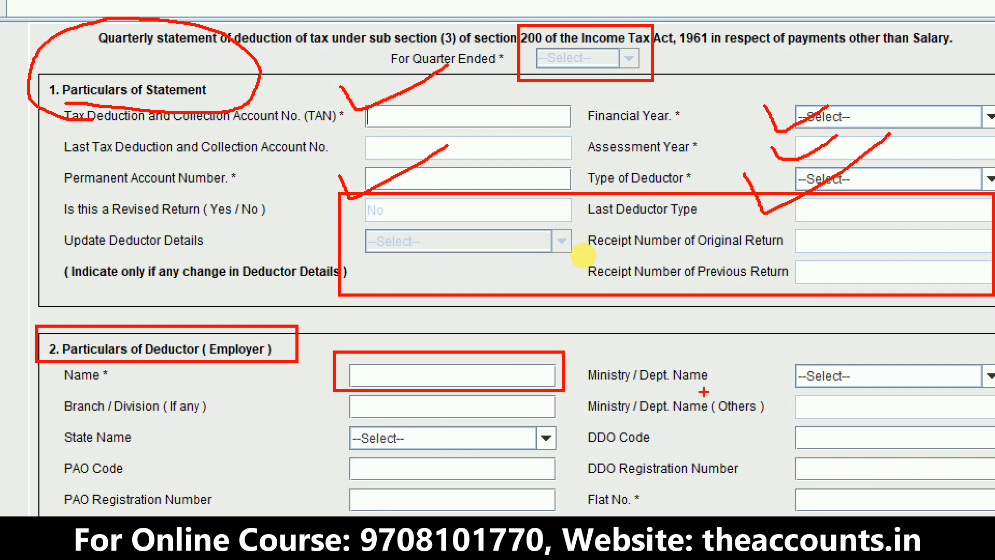
- Review the deductor and responsible-person particulars on the form, down to the earlier Form 26Q statement and receipt number fields
mouse_move(788, 347)
left_mouse_down()
mouse_move(883, 394)
mouse_move(994, 393)
left_mouse_up()
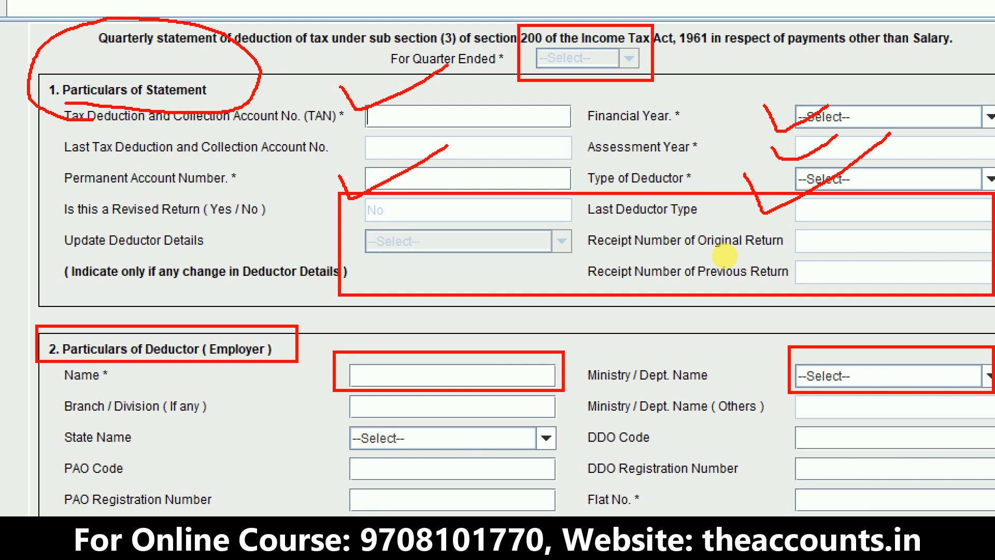
mouse_move(342, 400)
left_mouse_down()
mouse_move(342, 417)
mouse_move(413, 387)
left_mouse_up()
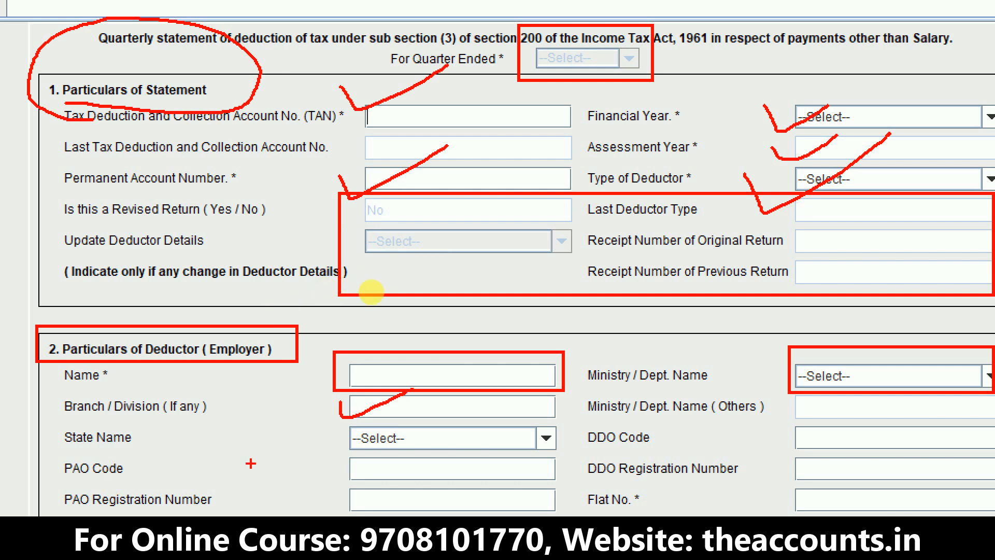
key("Escape")
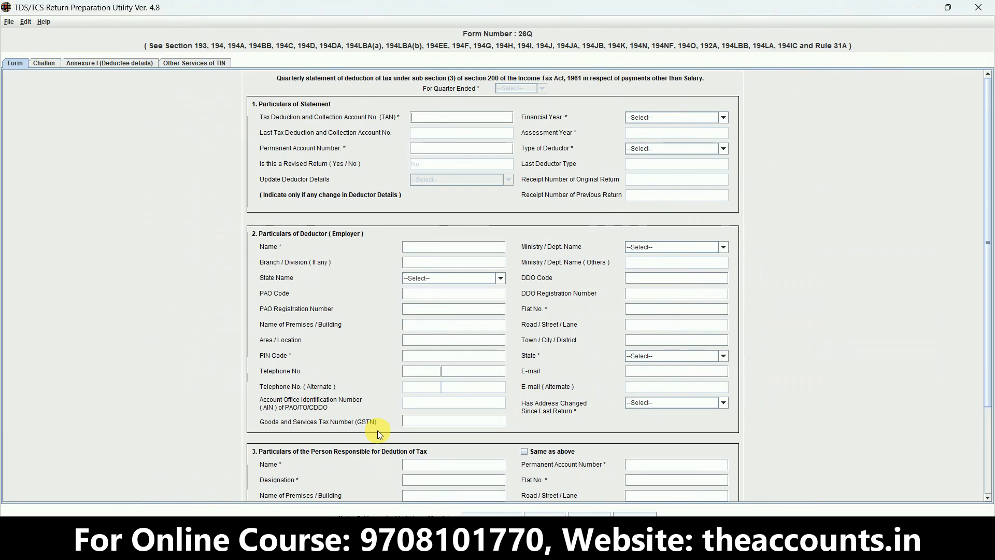
left_click(988, 496)
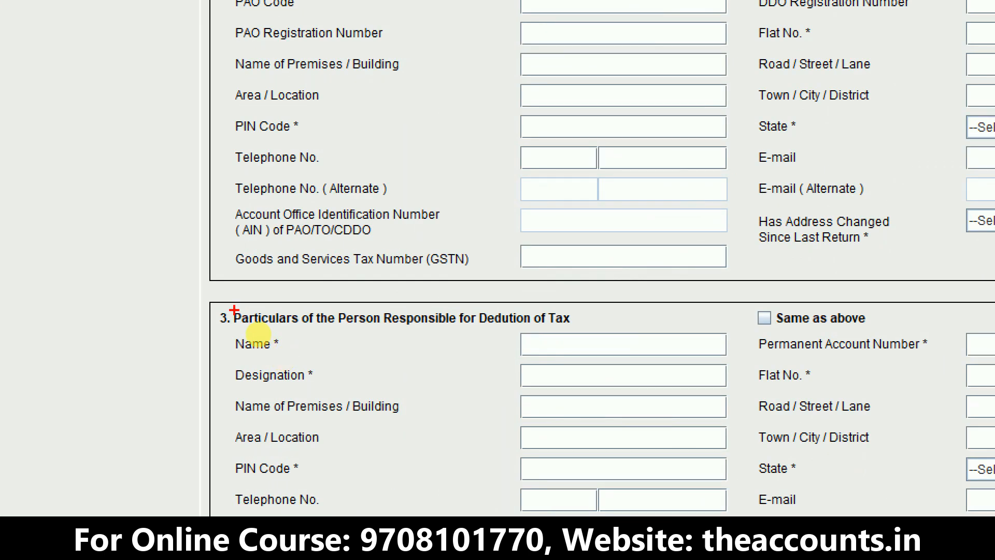
mouse_move(225, 302)
left_mouse_down()
mouse_move(303, 334)
mouse_move(618, 333)
left_mouse_up()
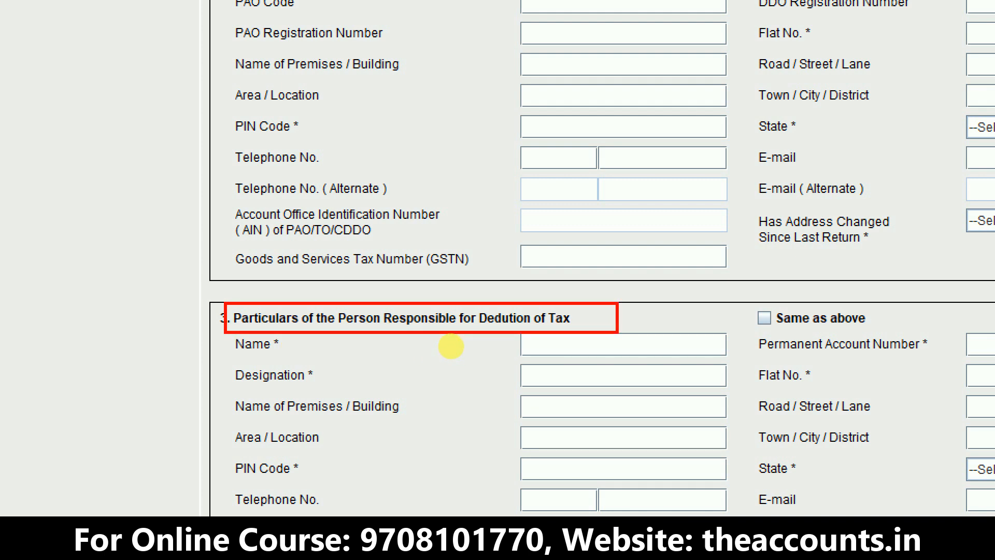
key("Escape")
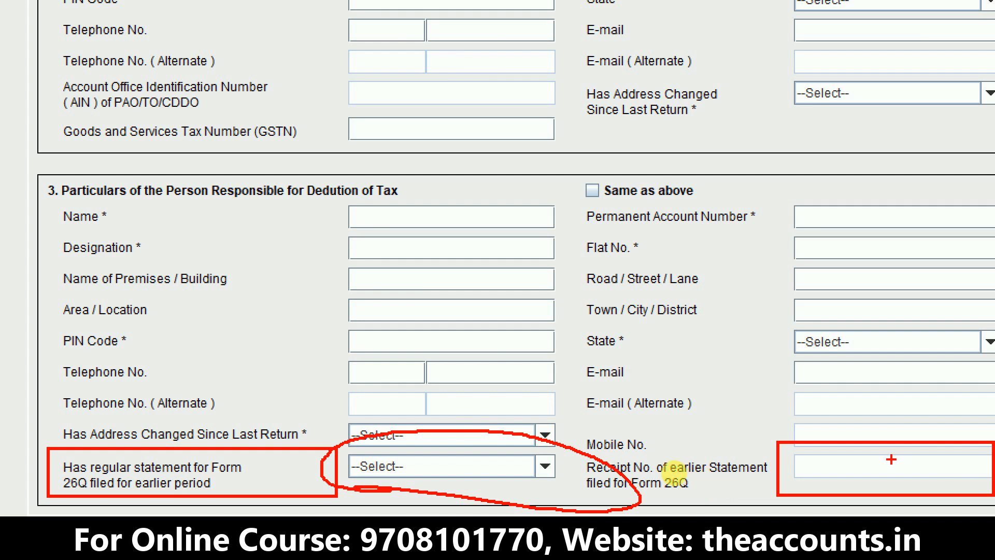
left_click_drag(887, 460, 974, 436)
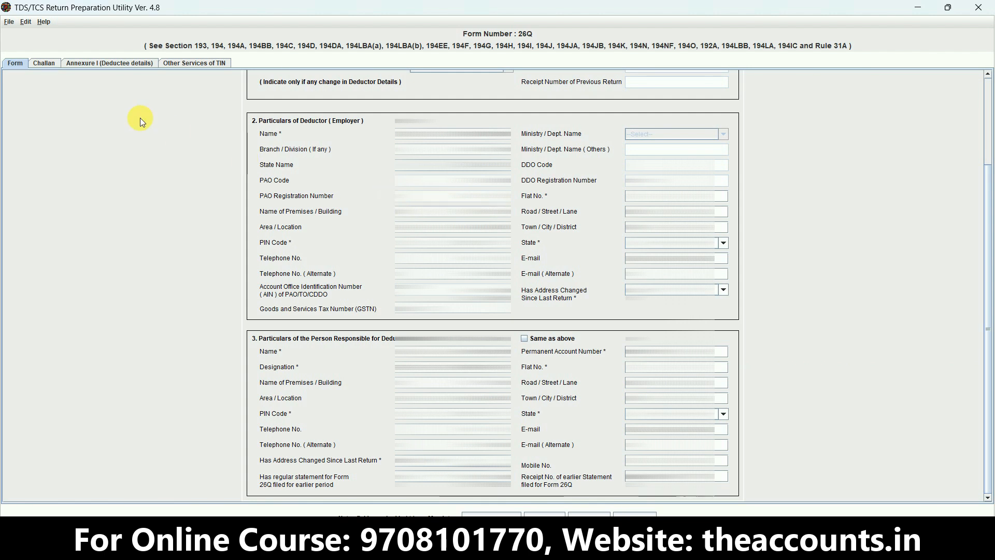
- Add one row to the Challan sheet
left_click(43, 65)
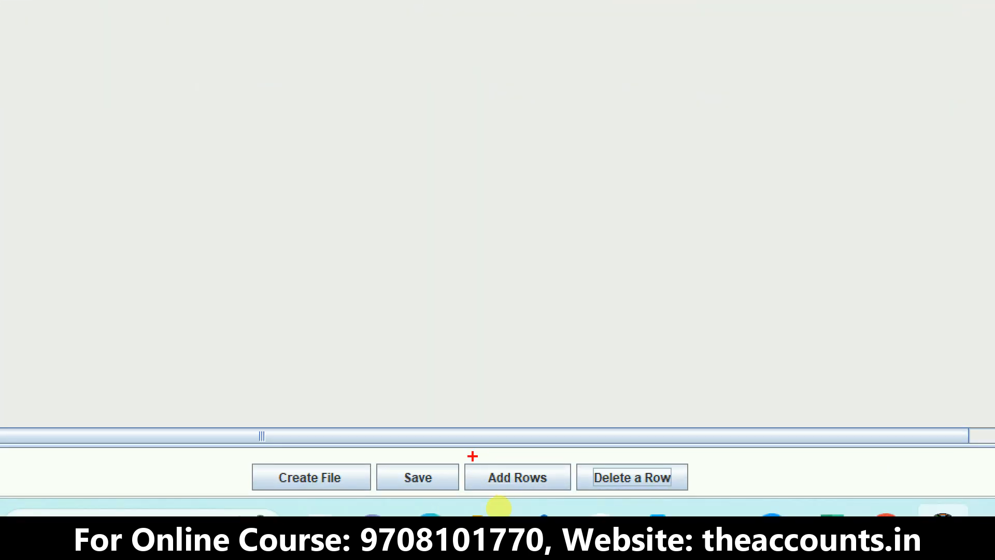
left_click_drag(472, 456, 560, 495)
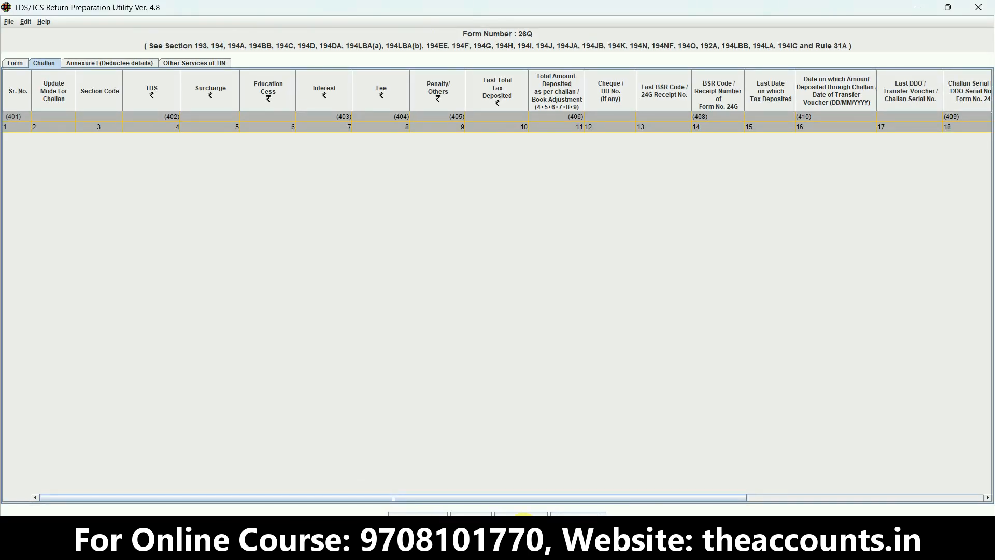
left_click(523, 514)
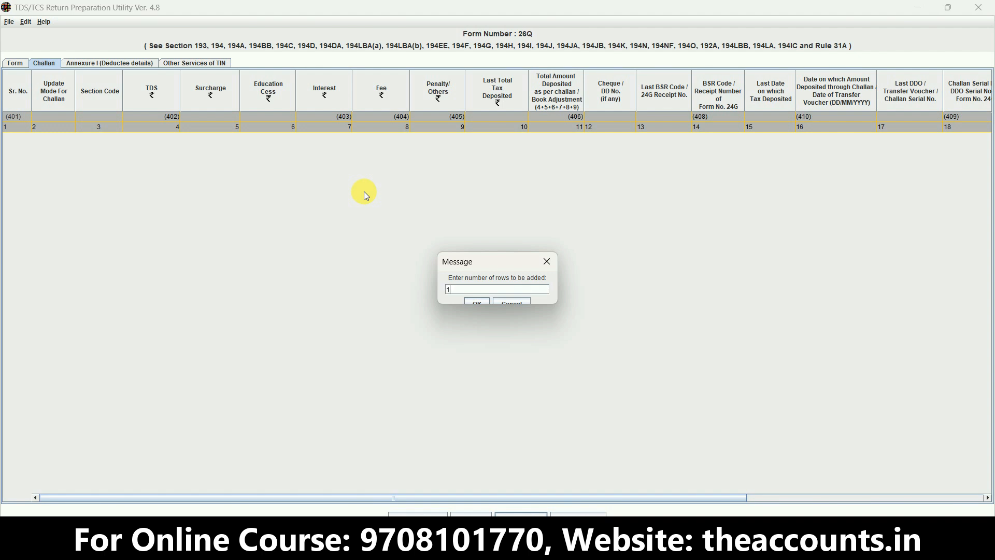
left_click(479, 301)
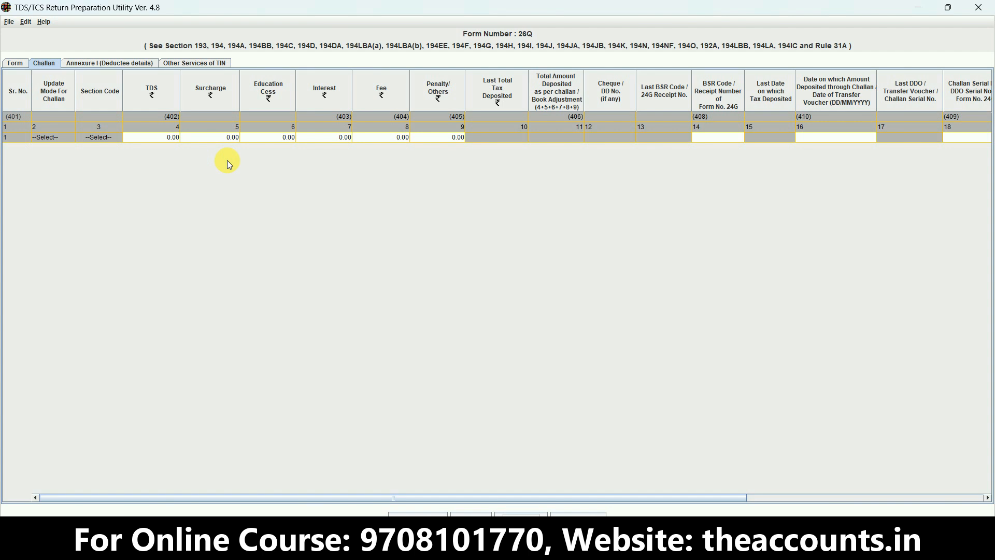
- Look up the 2nd Quarter FEDEX entry in the Excel challan workbook and enter 4204 as TDS in the challan row
left_click(172, 145)
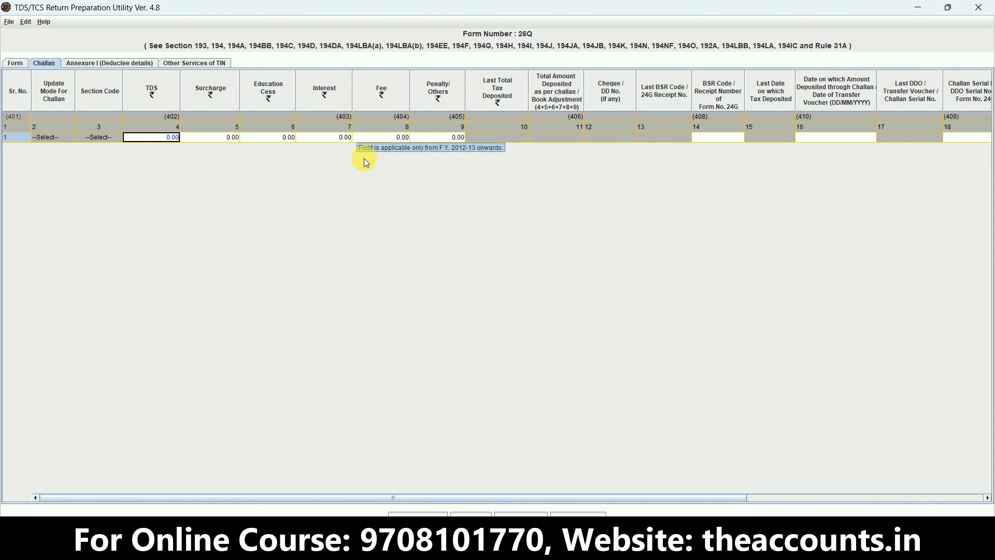
key("alt+Tab")
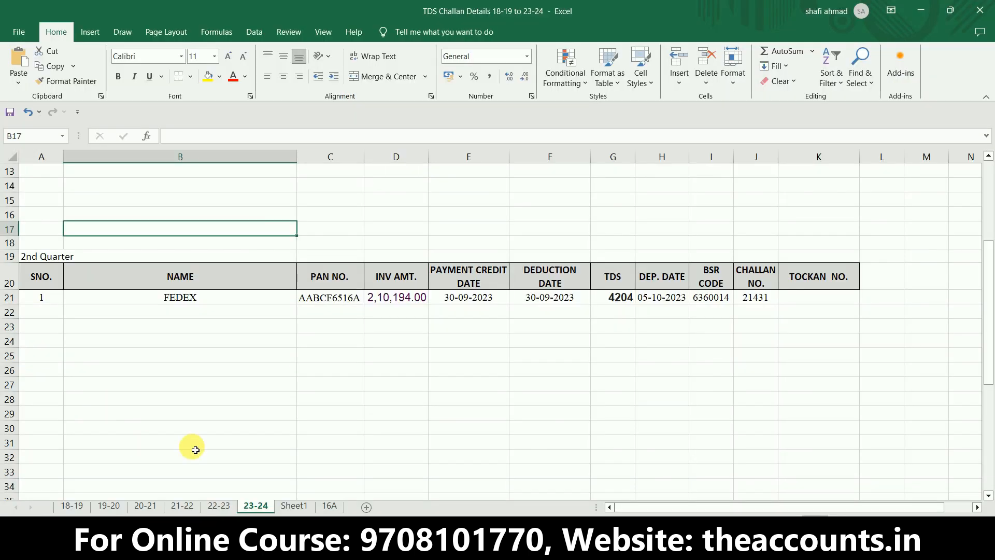
left_click_drag(608, 307, 685, 374)
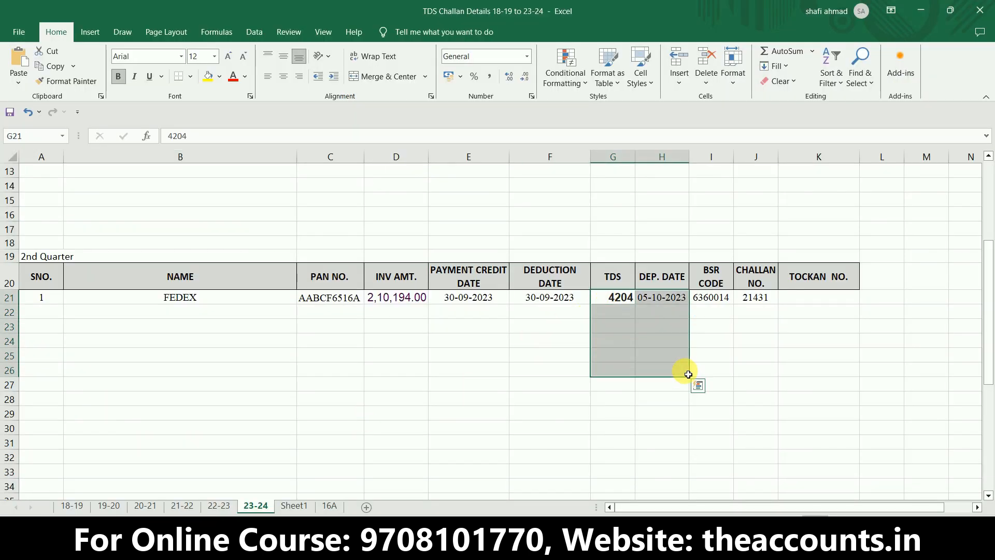
left_click(615, 302)
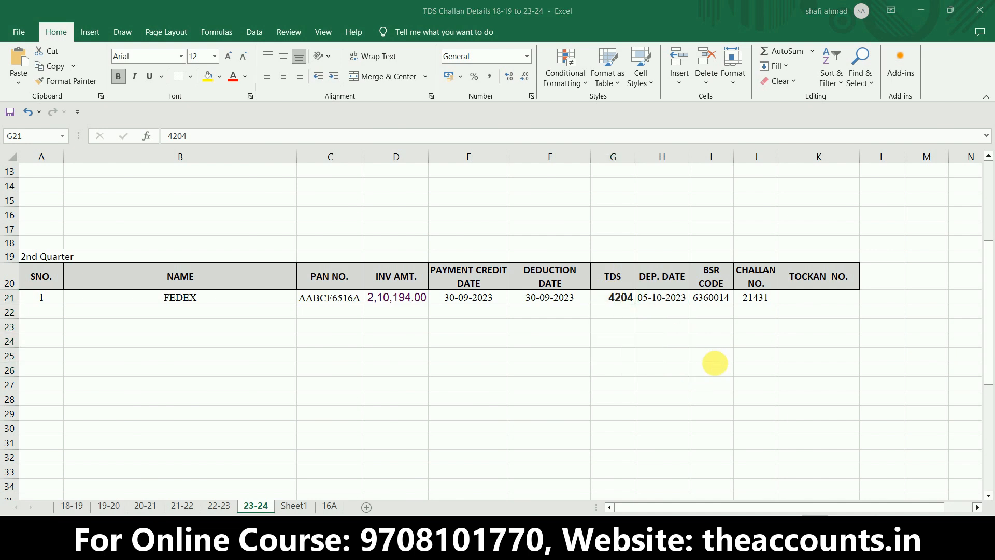
key("alt+Tab")
type("4204")
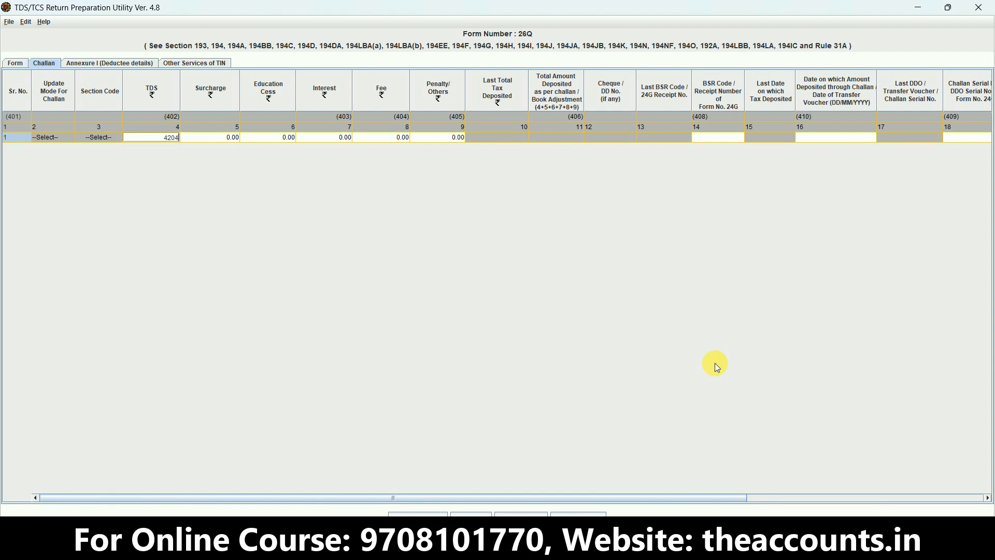
key("Tab")
- Examine the challan row's surcharge, education cess, interest, fee, penalty and total amount deposited cells
key("Right")
key("Right")
key("Right")
key("Right")
key("Right")
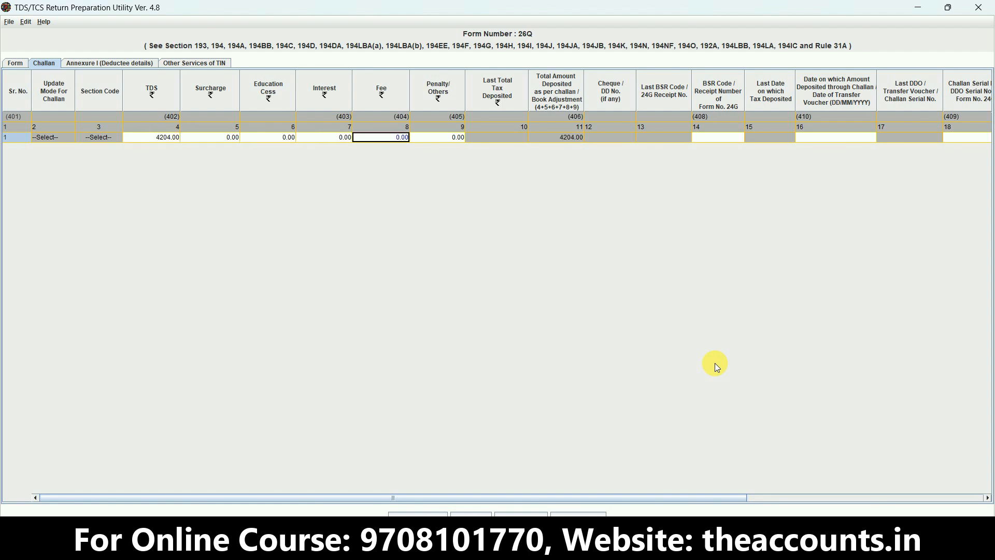
key("Left")
key("Left")
key("Right")
key("Right")
key("Right")
key("Right")
key("Right")
key("Right")
key("Right")
key("Right")
key("Right")
key("Right")
key("Right")
key("Right")
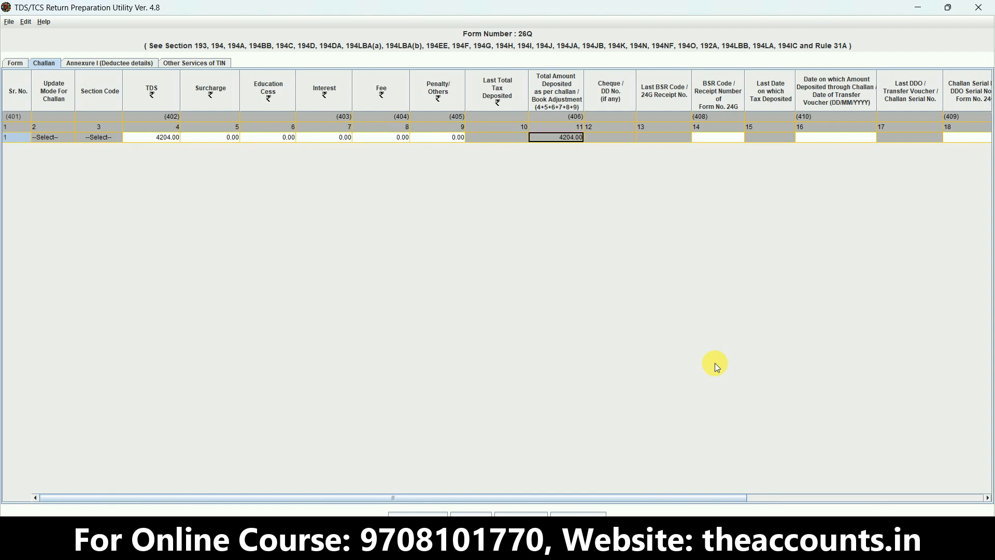
key("Left")
key("Left")
key("Left")
key("Left")
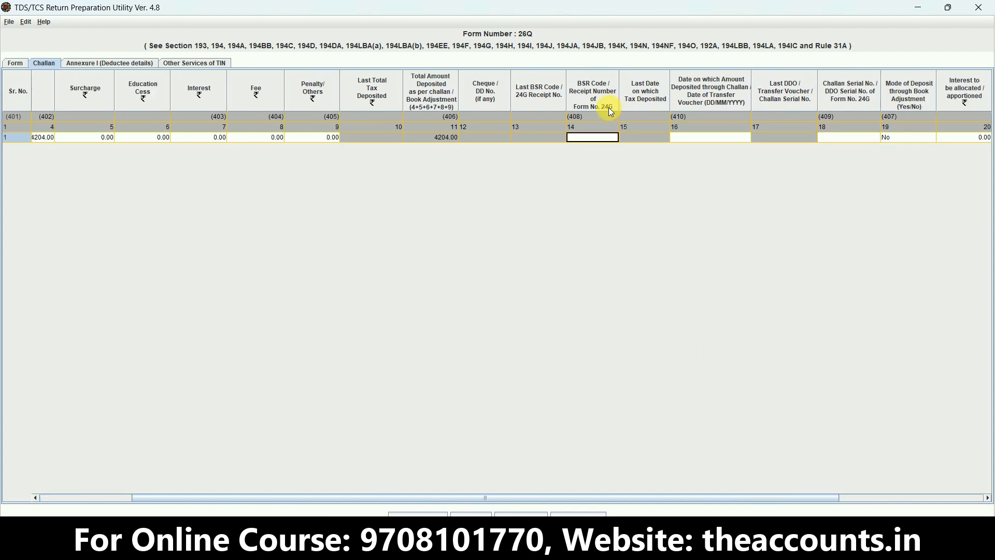
- Copy the BSR code 6360014 from the Excel challan workbook into the challan row's BSR Code field in the utility
key("alt+Tab")
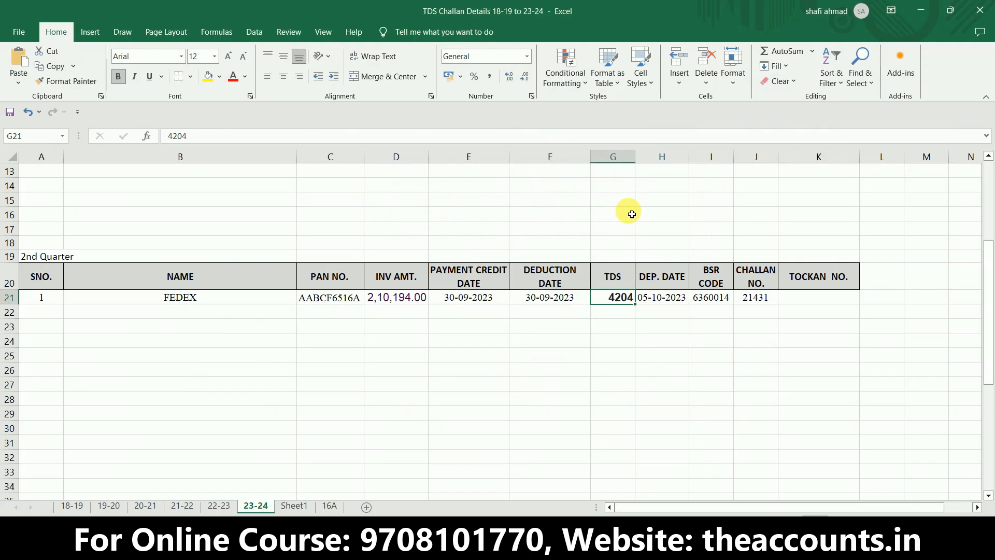
left_click(705, 298)
key("ctrl+c")
key("alt+Tab")
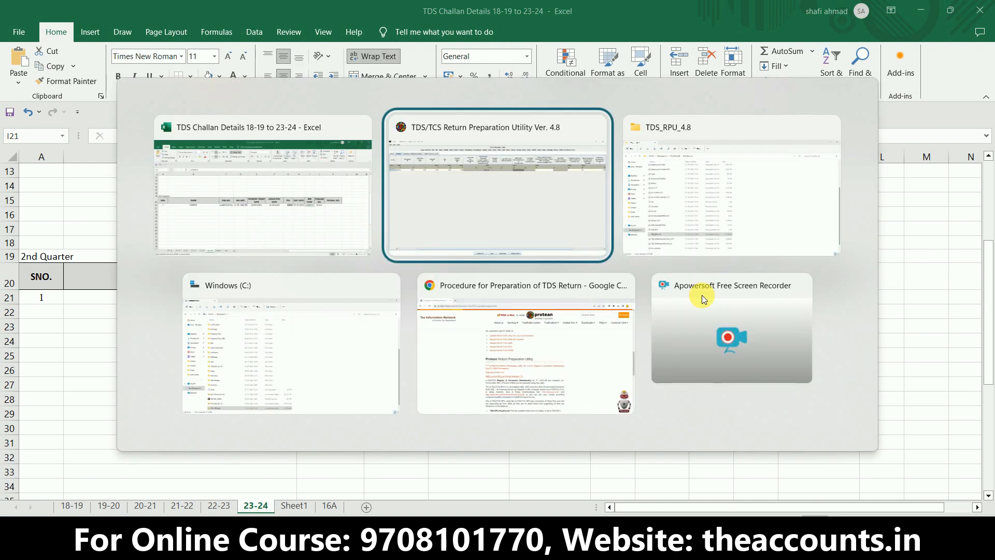
key("ctrl+v")
key("Tab")
key("Tab")
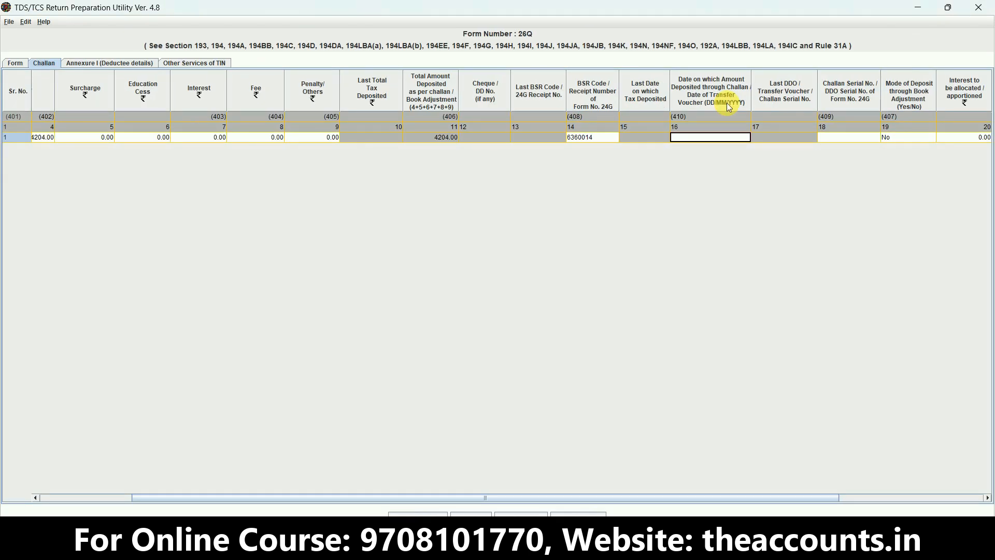
- Copy the deposit date 05-10-2023 from the Excel workbook into the challan row's date on which amount deposited
key("alt+Tab")
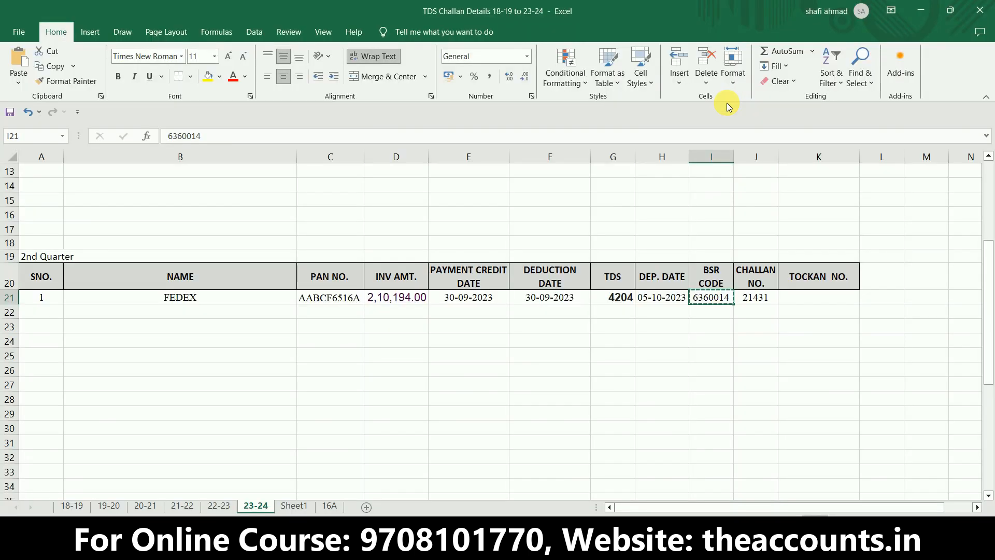
left_click(659, 300)
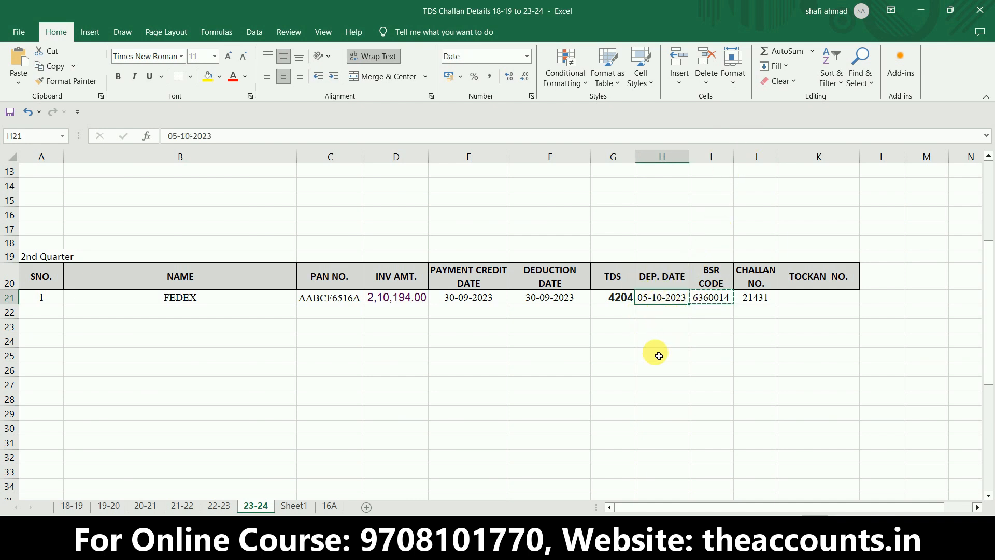
key("ctrl+c")
key("alt+Tab")
key("ctrl+v")
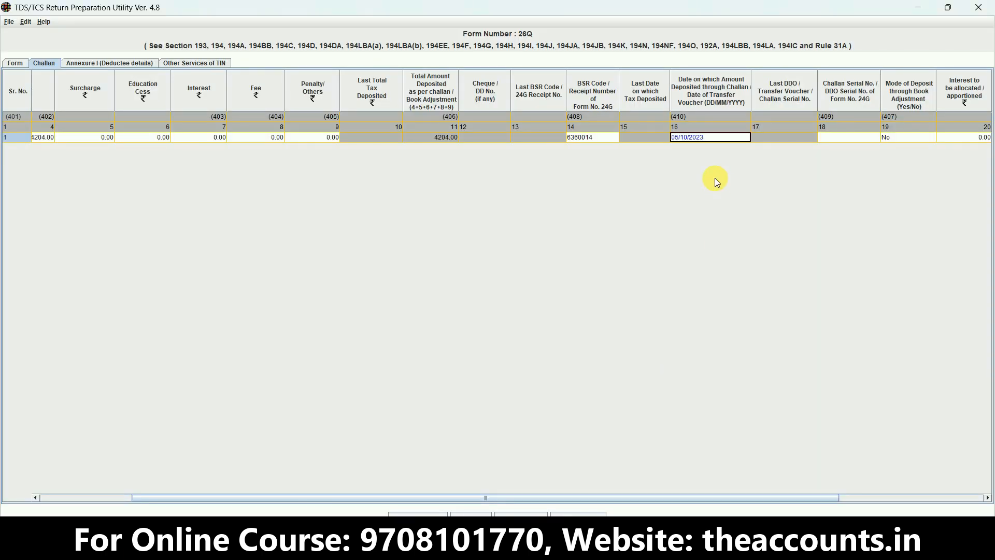
key("Tab")
key("Tab")
key("Tab")
key("Tab")
key("Tab")
key("Tab")
key("Tab")
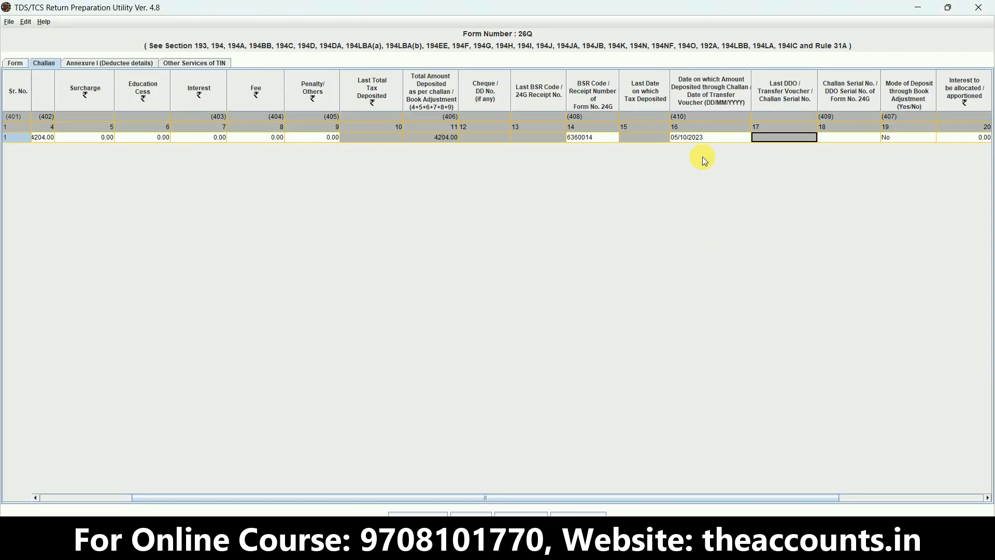
key("shift+Tab")
key("shift+Tab")
key("shift+Tab")
key("shift+Tab")
key("shift+Tab")
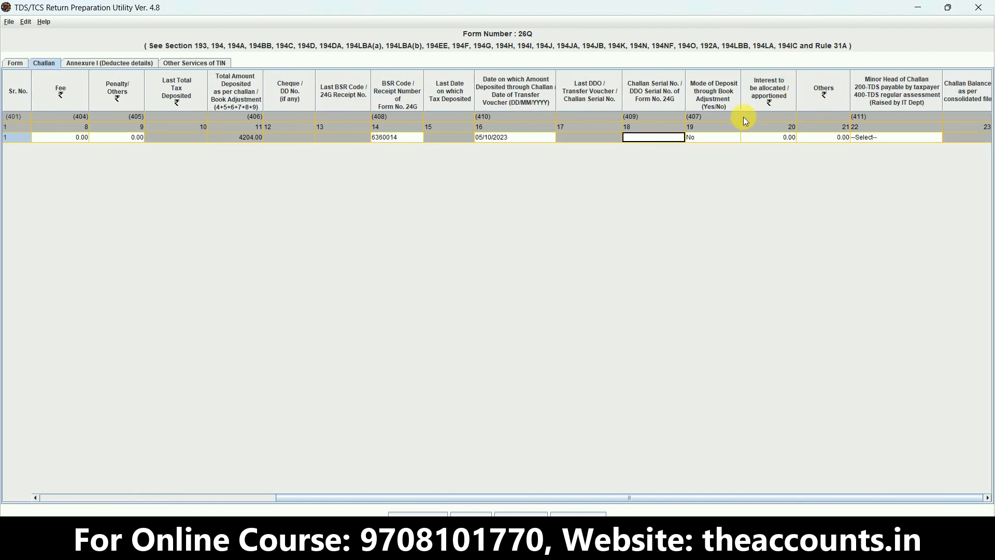
key("alt+Tab")
left_click(758, 308)
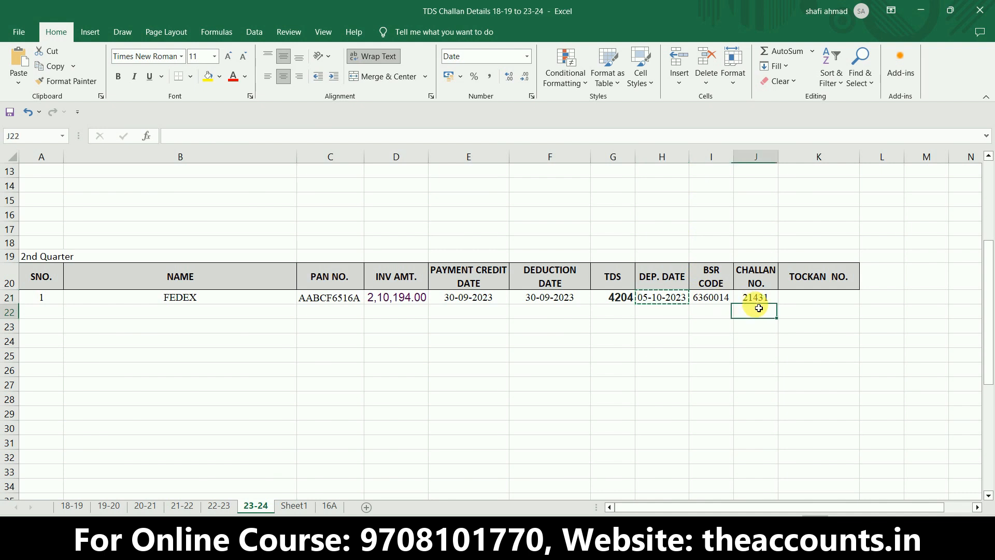
left_click(760, 298)
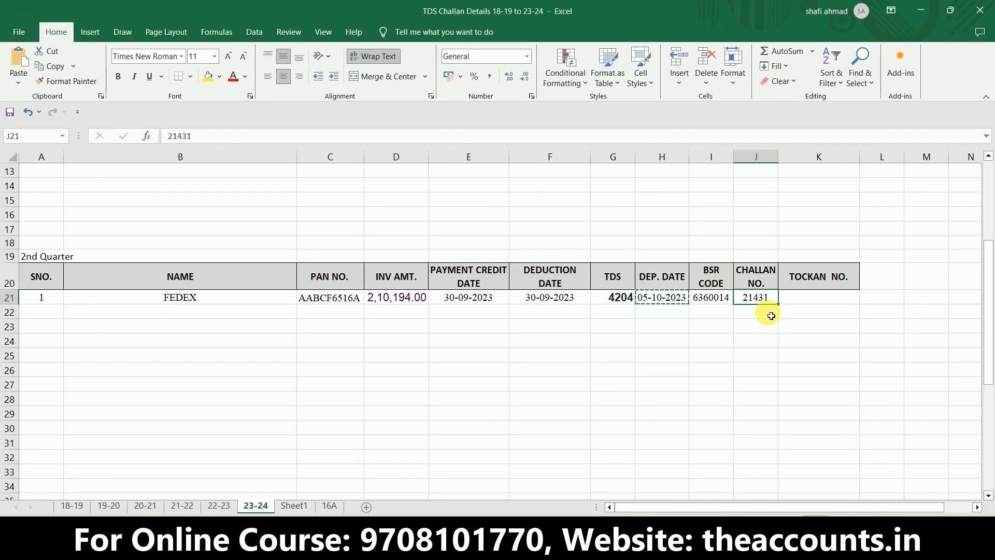
key("alt+Tab")
key("ctrl+v")
type("`")
key("BackSpace")
key("Tab")
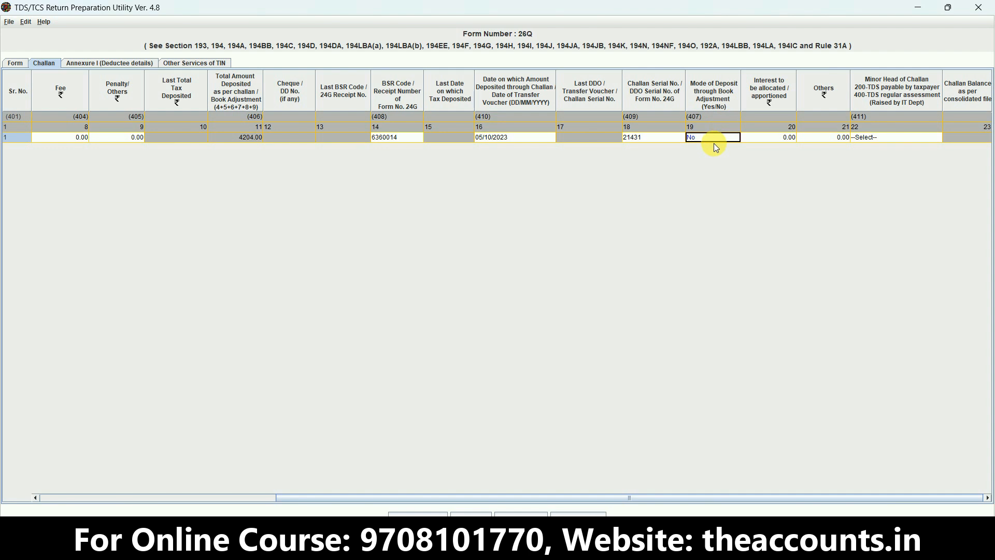
- Set the Minor Head of Challan to 200 for TDS payable by taxpayer, keeping book adjustment at No
key("Tab")
key("Tab")
key("Tab")
key("shift+Tab")
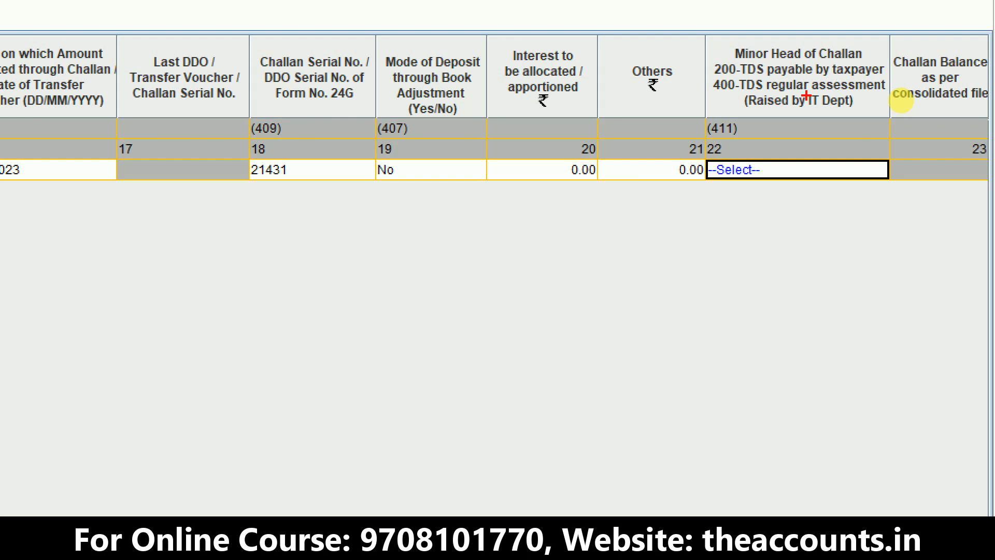
mouse_move(720, 102)
left_mouse_down()
mouse_move(750, 81)
mouse_move(731, 79)
mouse_move(711, 104)
mouse_move(733, 106)
left_mouse_up()
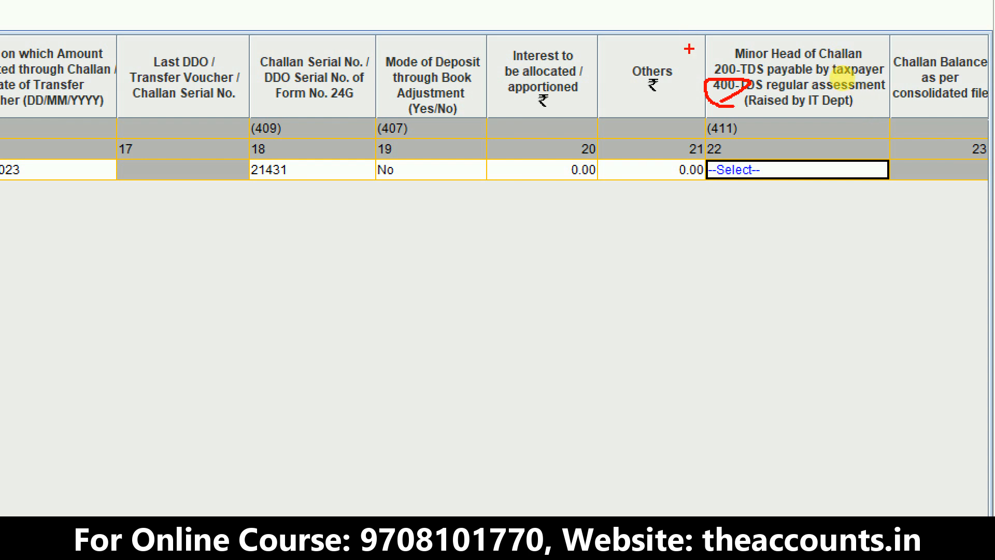
left_click_drag(693, 64, 773, 37)
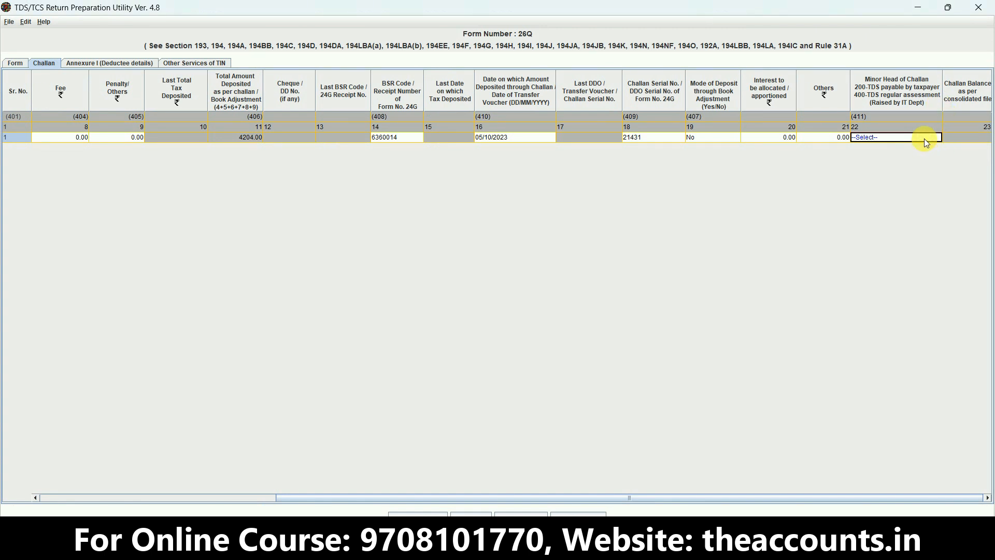
left_click(925, 138)
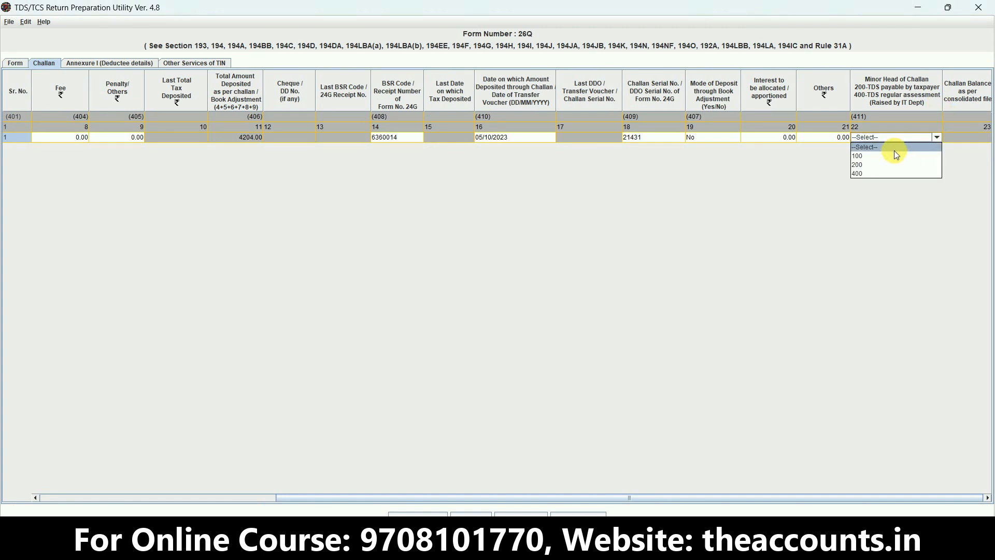
left_click(875, 165)
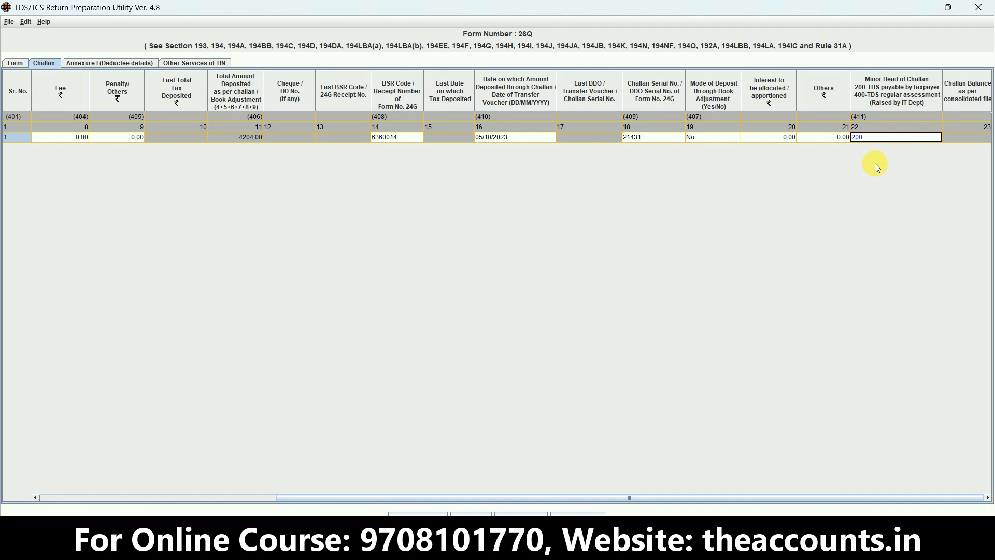
- Review the remaining columns of the challan row and open the Annexure I deductee details
key("Tab")
key("Tab")
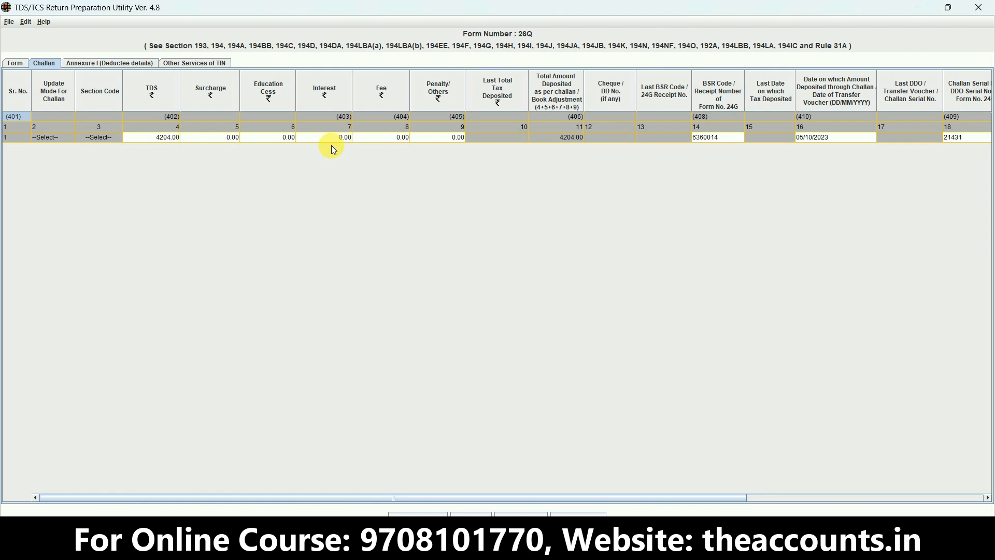
left_click(122, 65)
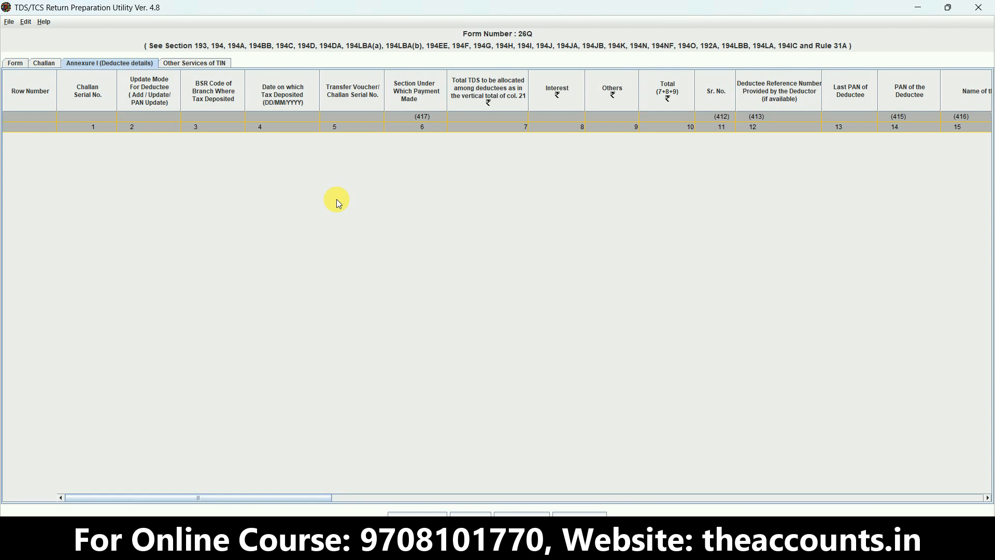
- Switch to the Excel challan workbook and check the FEDEX deductee's name, PAN and TDS amount in the 2nd Quarter table
key("alt+Tab")
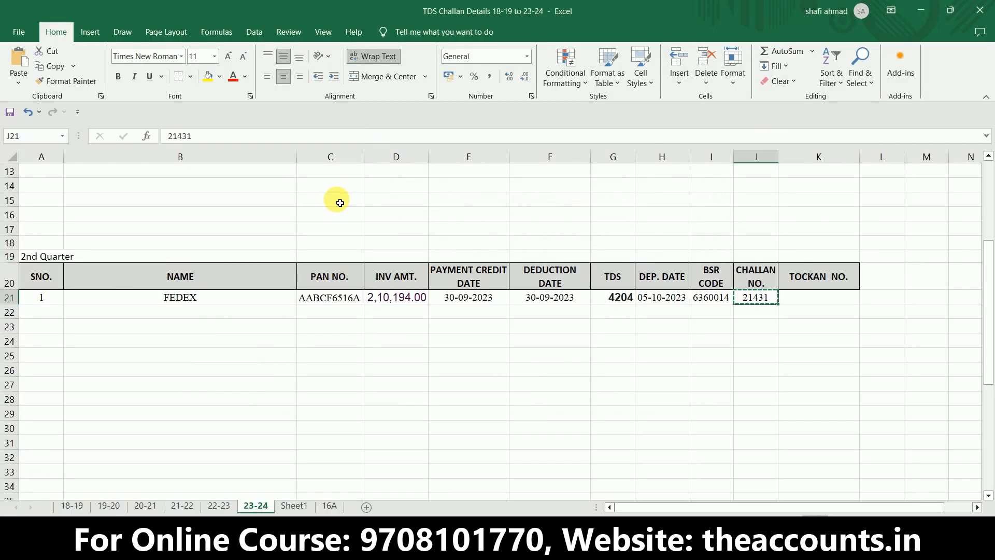
left_click(223, 297)
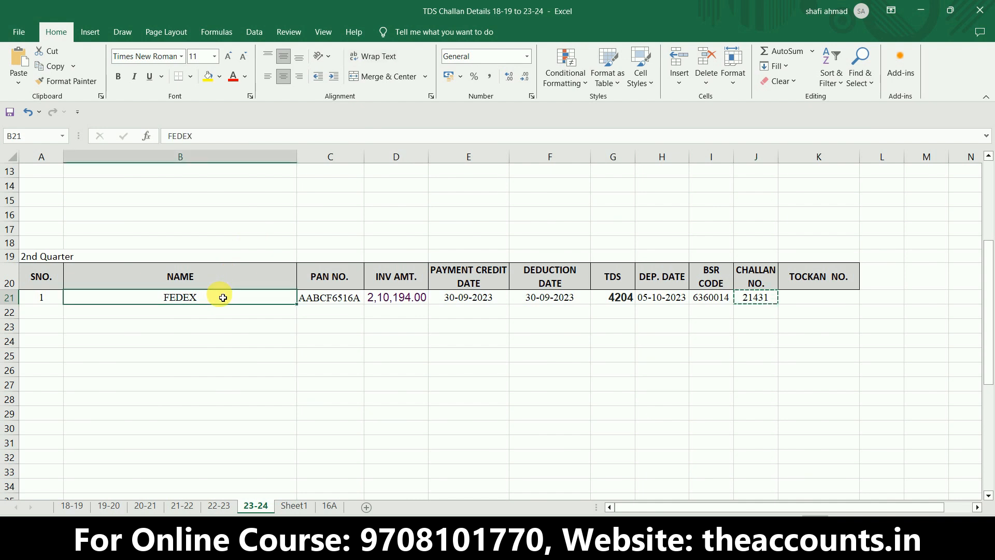
left_click(345, 305)
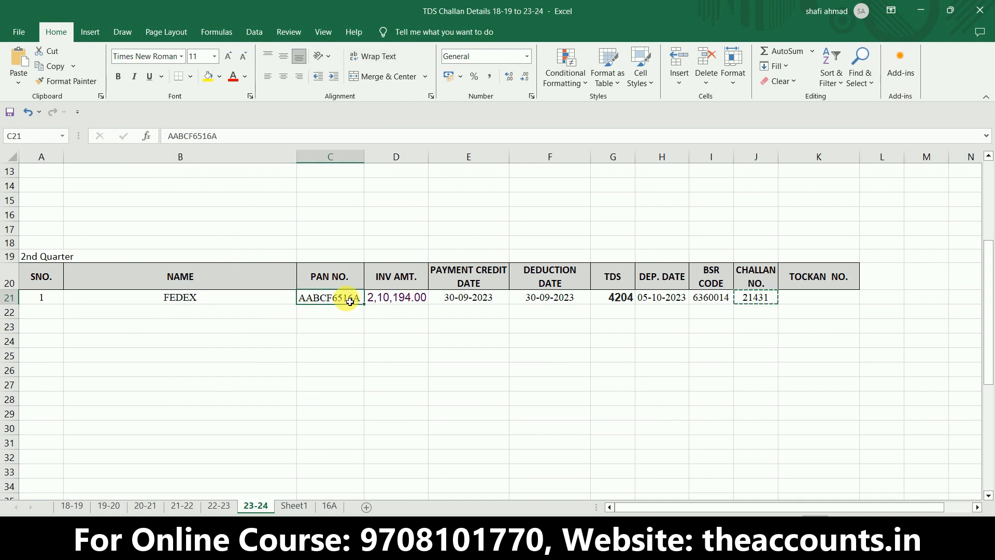
left_click(216, 299)
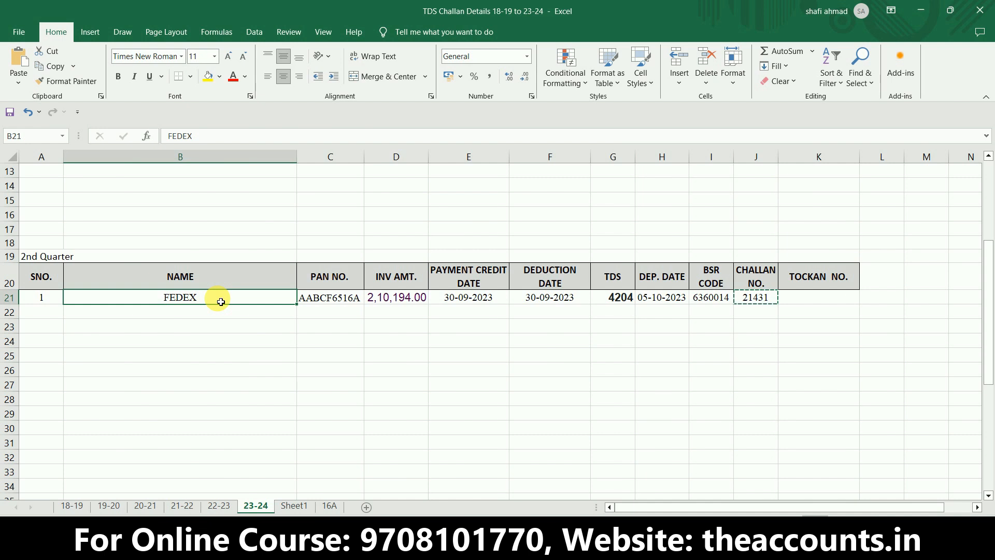
left_click(567, 339)
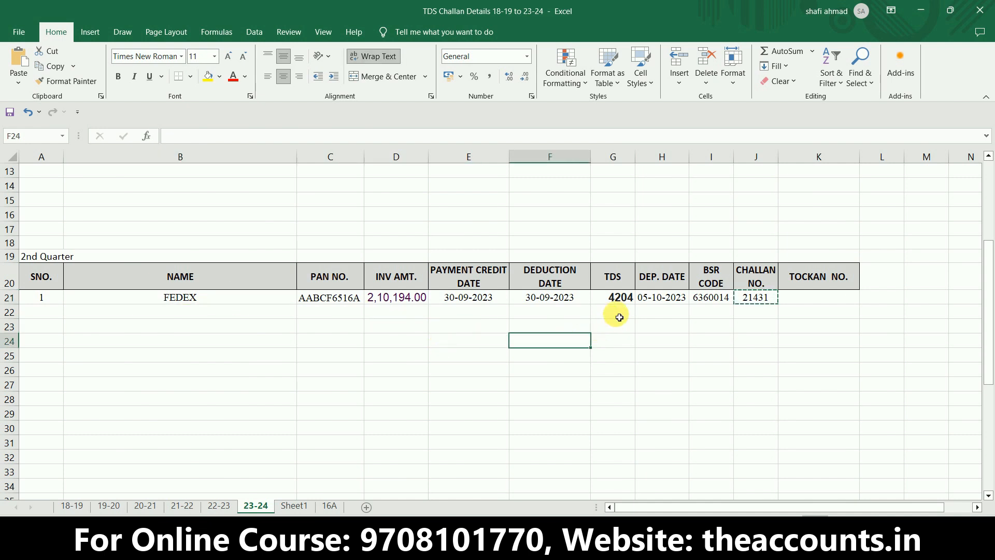
left_click(624, 299)
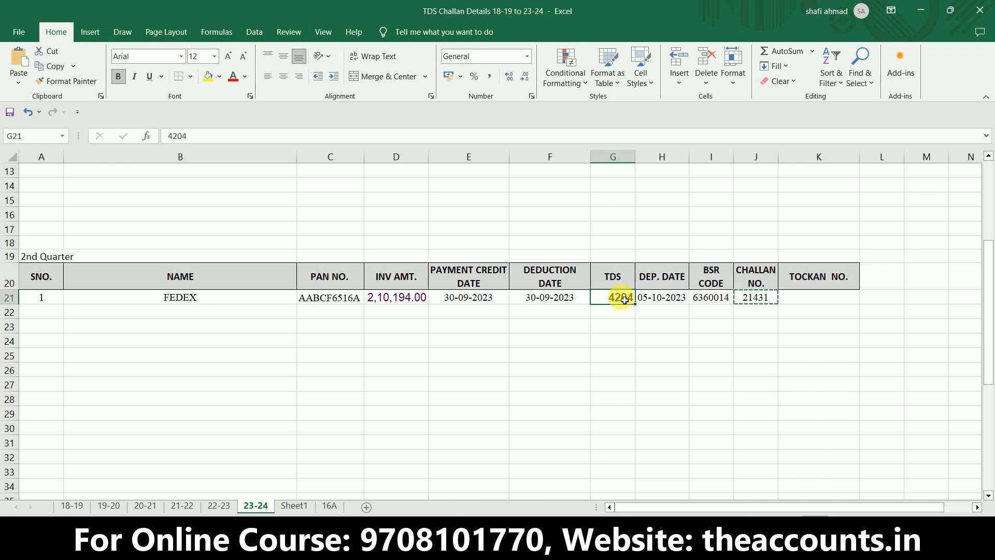
- Enter the sample deductee names ab, b and c in cells B24 to B26 of the 23-24 sheet
left_click(280, 348)
type("ab")
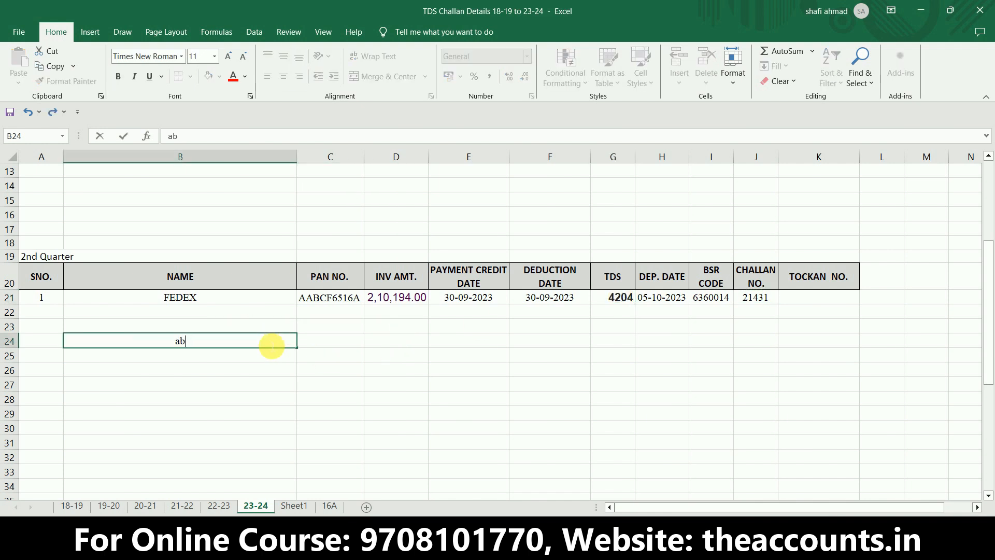
key("Return")
type("b")
key("Return")
type("c")
key("Return")
key("Up")
key("Up")
key("Up")
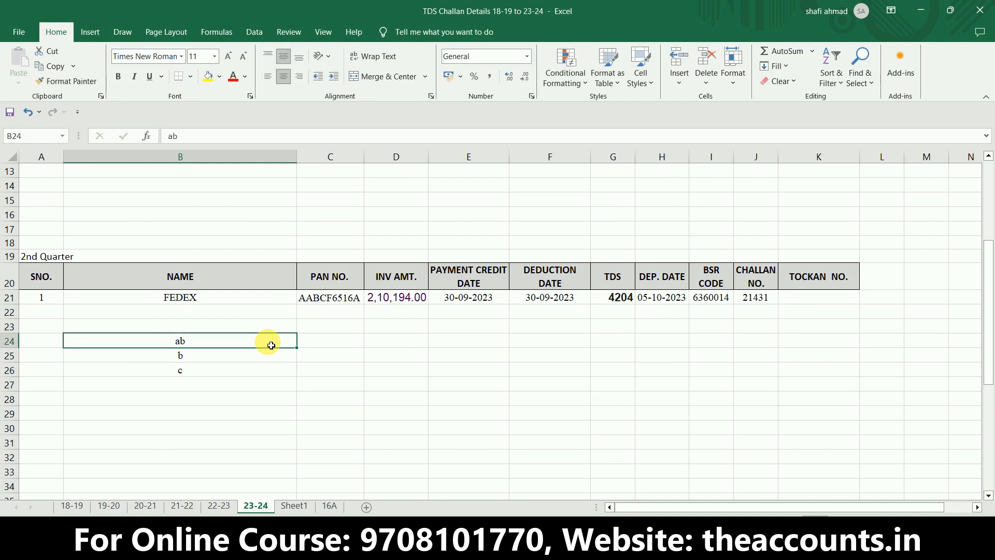
- Enter the sample TDS amounts 1000, 2000 and 3000 in cells C24 to C26 beside the sample deductees
key("Right")
type("1000")
key("Return")
type("2000")
key("Return")
type("3000")
key("Return")
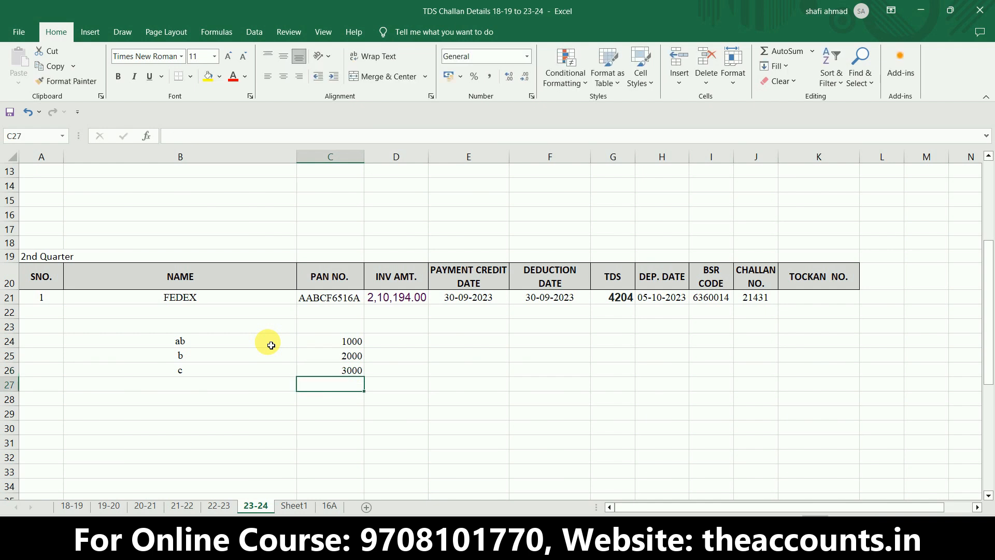
- Total the three sample amounts with a SUM formula in C27 and make it bold
key("alt+equal")
key("Return")
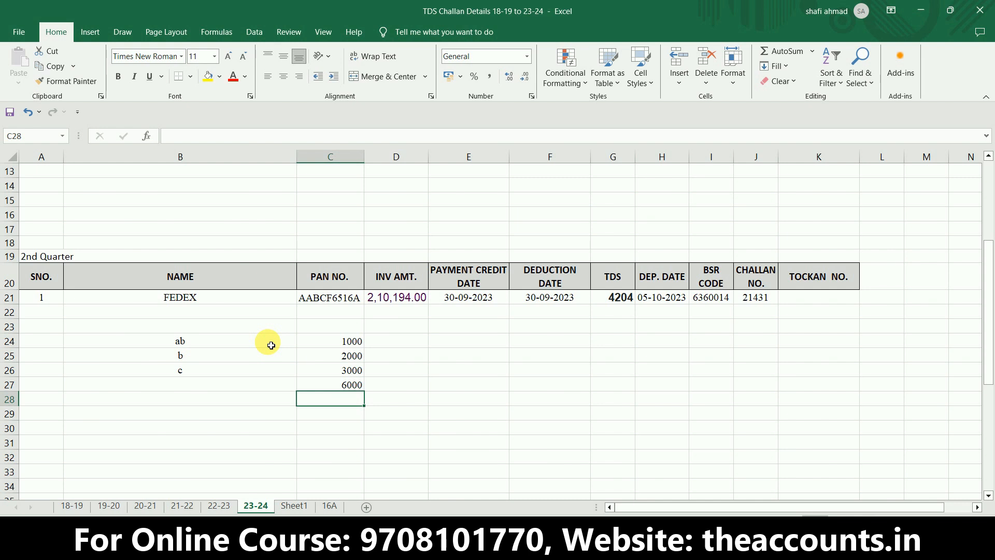
left_click(342, 387)
key("ctrl+b")
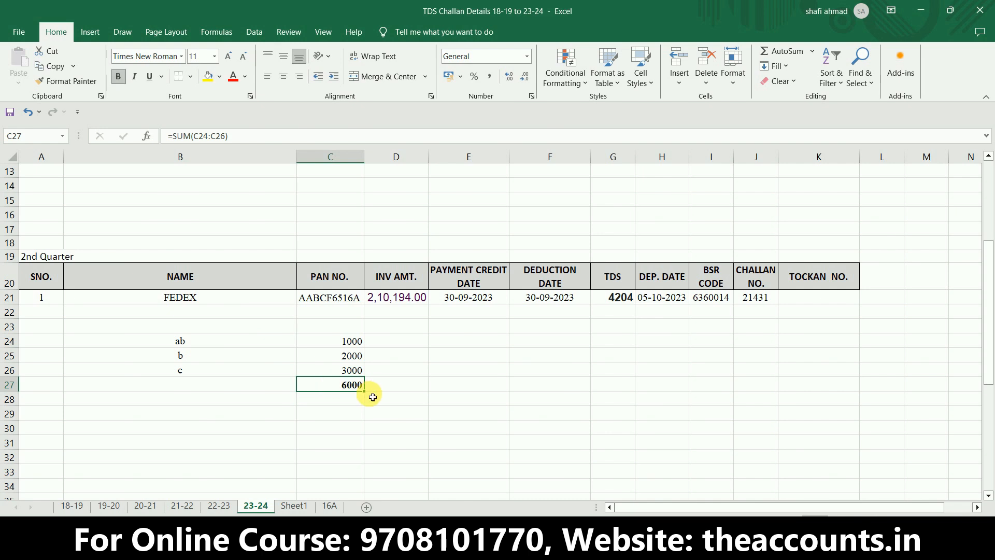
- Compare the sample amounts in C24:C26 with their total, and check the deduction date in the FEDEX row
left_click(337, 344)
left_click_drag(337, 344, 340, 372)
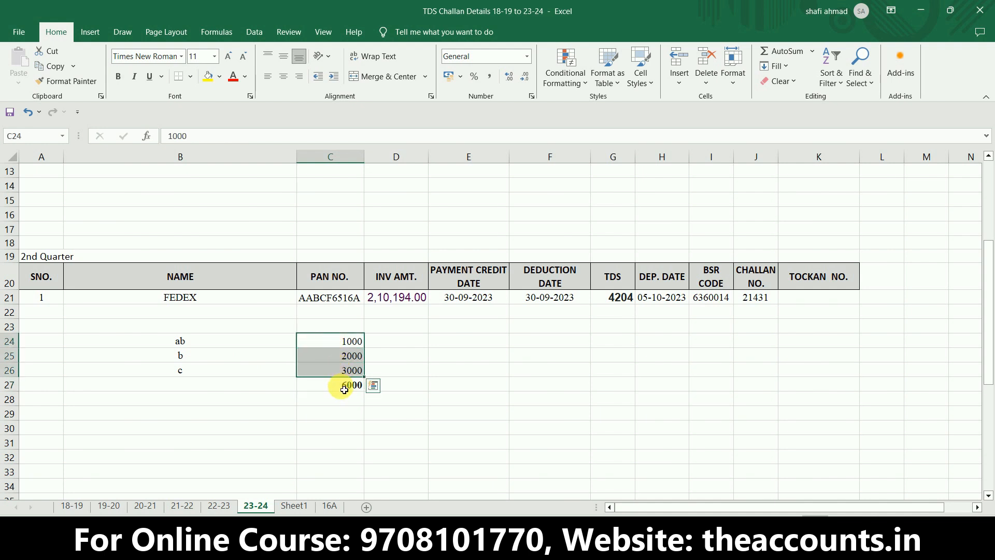
left_click(345, 388)
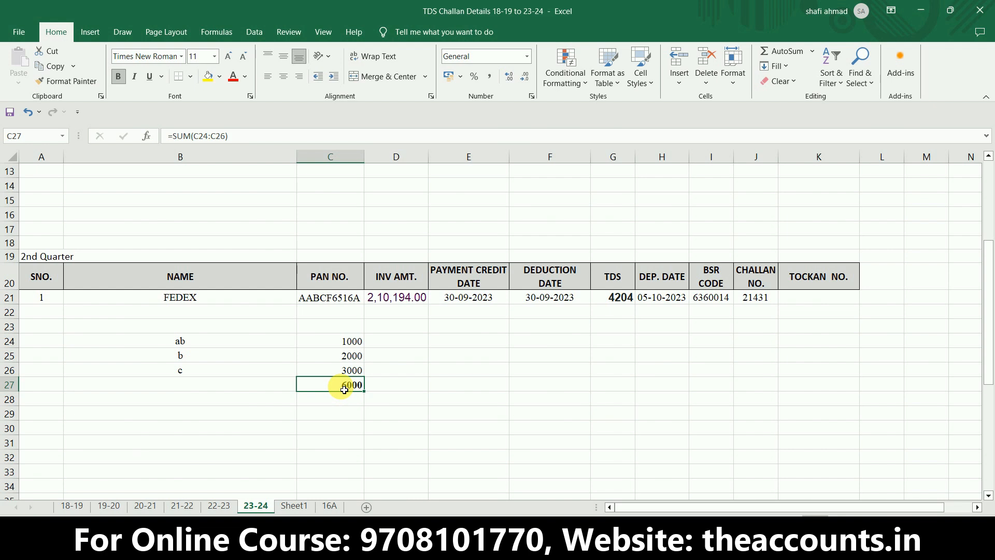
left_click_drag(399, 399, 572, 306)
left_click(572, 306)
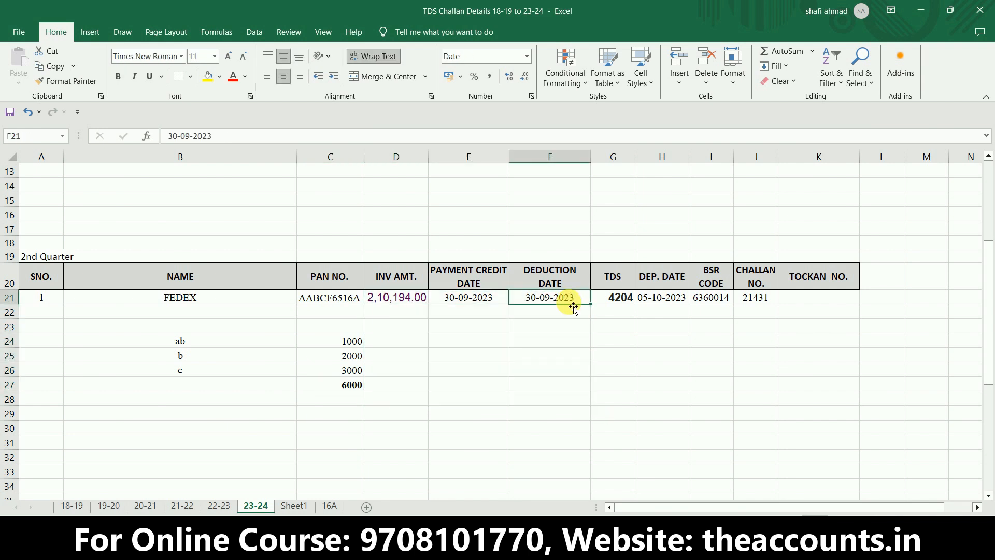
key("alt+Tab")
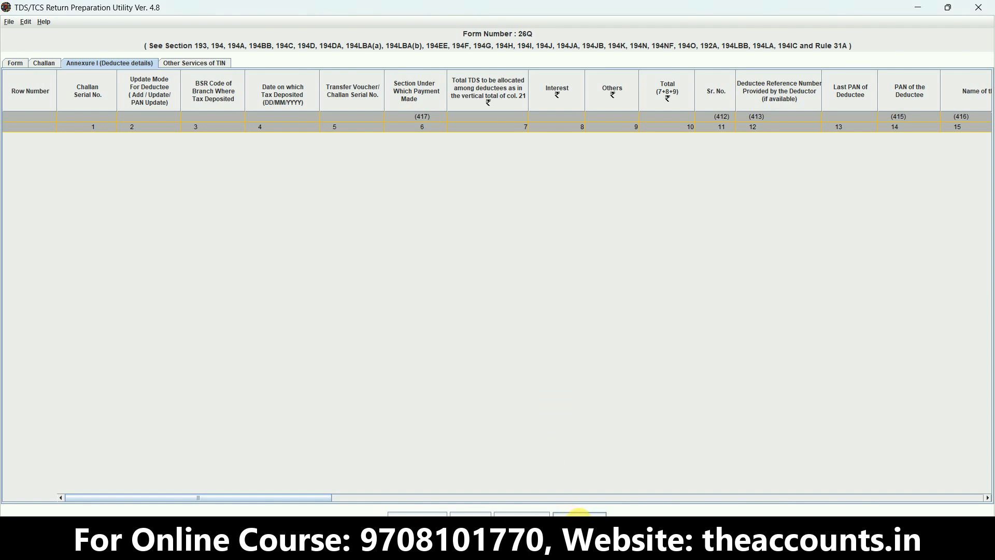
left_click(579, 514)
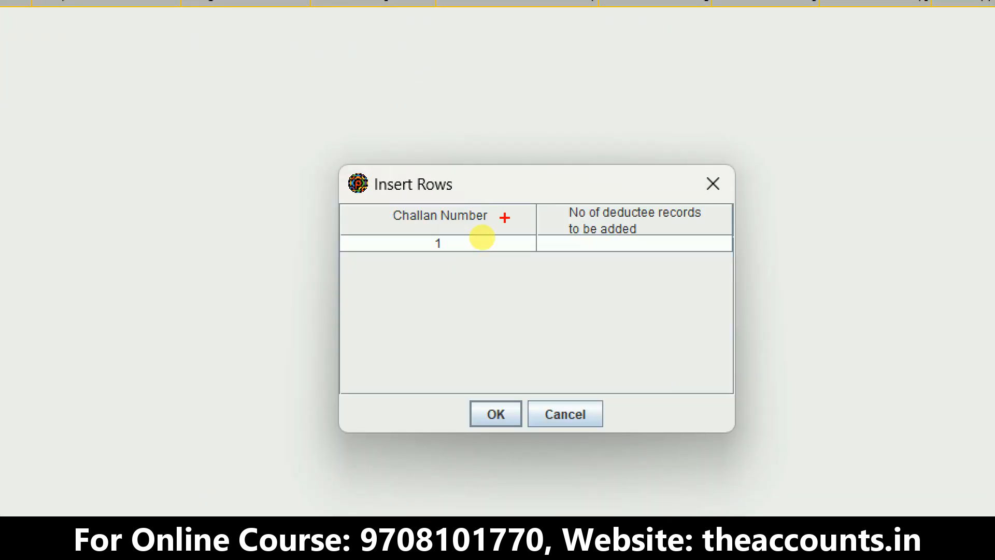
mouse_move(505, 202)
left_mouse_down()
mouse_move(374, 176)
mouse_move(494, 288)
mouse_move(513, 190)
mouse_move(505, 185)
left_mouse_up()
mouse_move(452, 296)
left_mouse_down()
mouse_move(518, 234)
mouse_move(606, 298)
mouse_move(708, 244)
mouse_move(572, 179)
mouse_move(550, 186)
left_mouse_up()
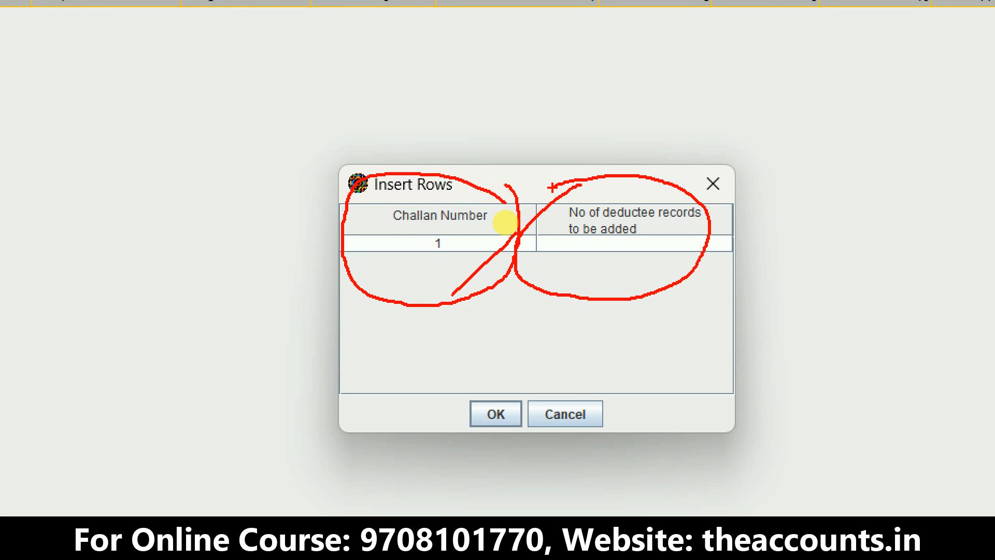
key("Escape")
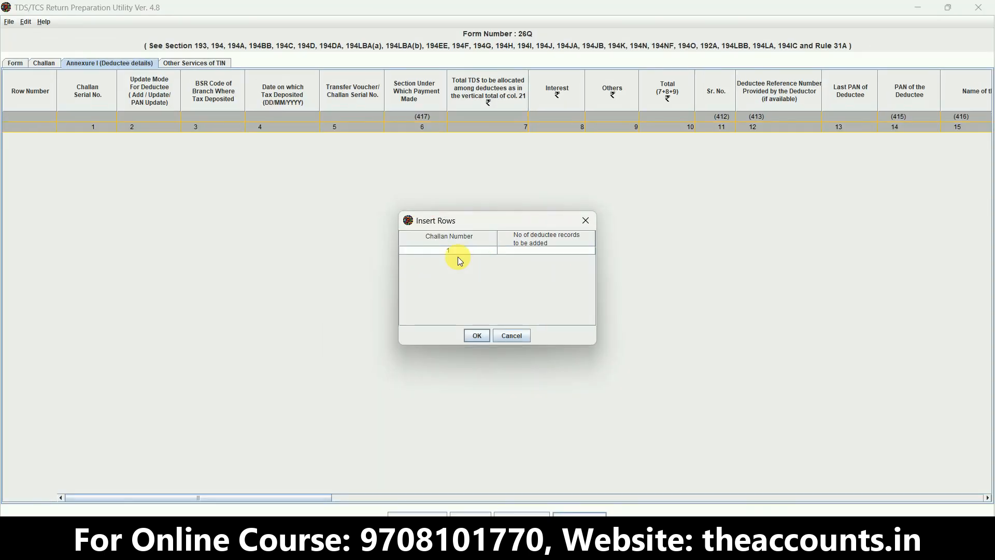
left_click(508, 335)
- Return to the Excel workbook and review the sample challan total in C27 against its three deductee amounts
key("alt+Tab")
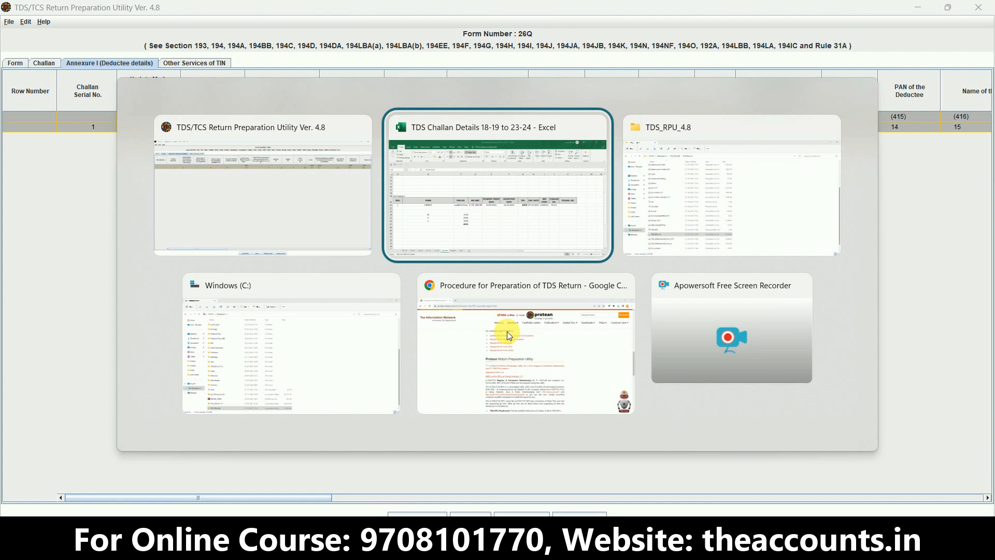
left_click(342, 387)
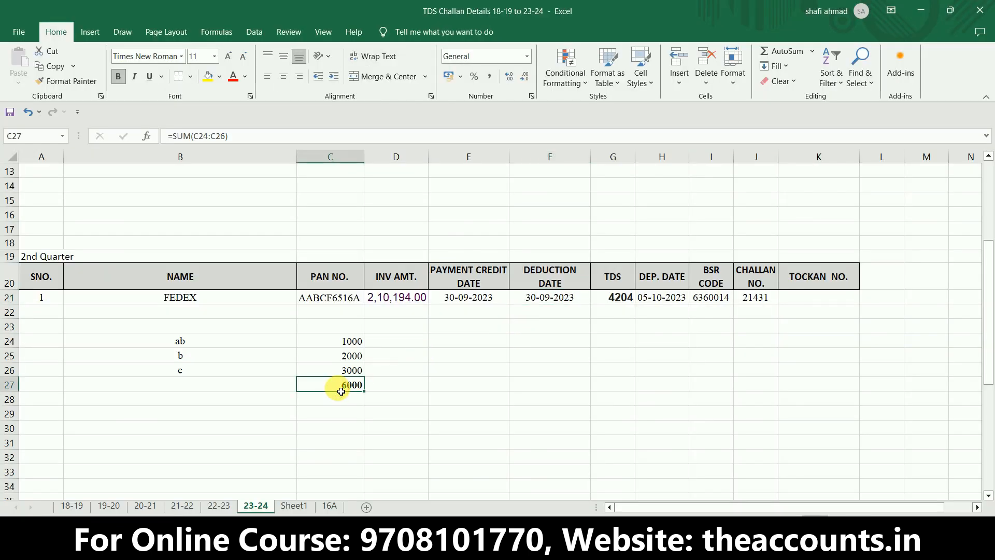
left_click_drag(351, 340, 355, 372)
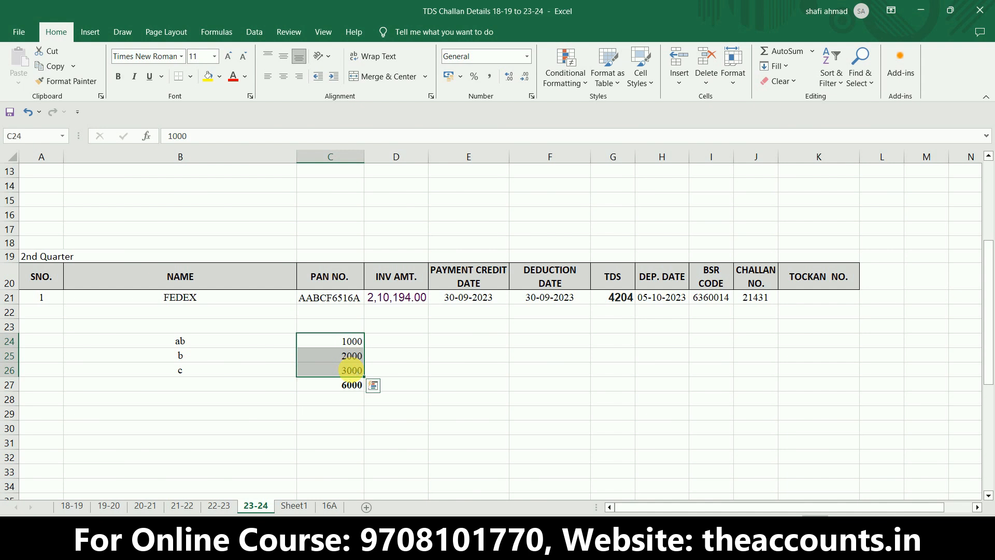
- Back in the TDS/TCS Return Preparation Utility, insert 1 deductee record for challan number 1 in Annexure I
key("alt+Tab")
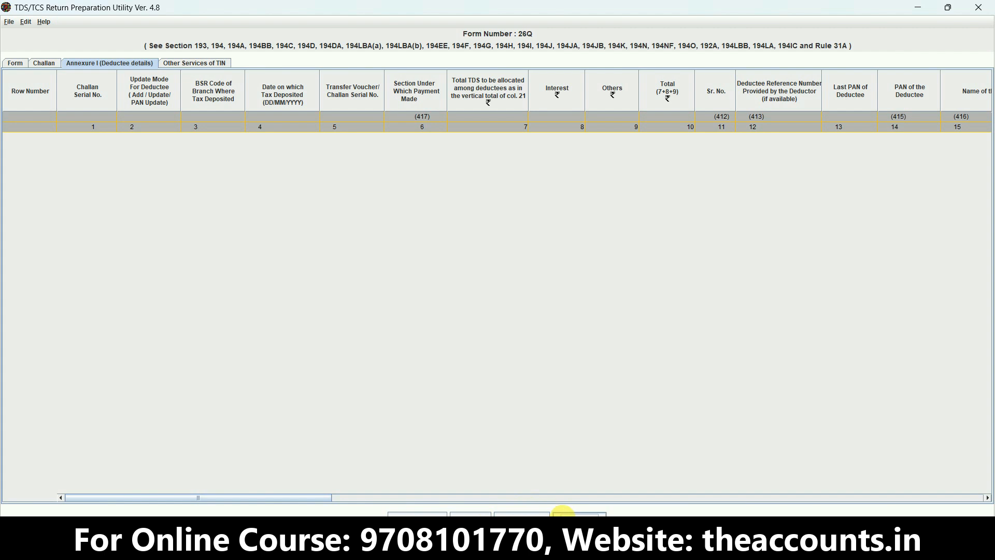
left_click(579, 514)
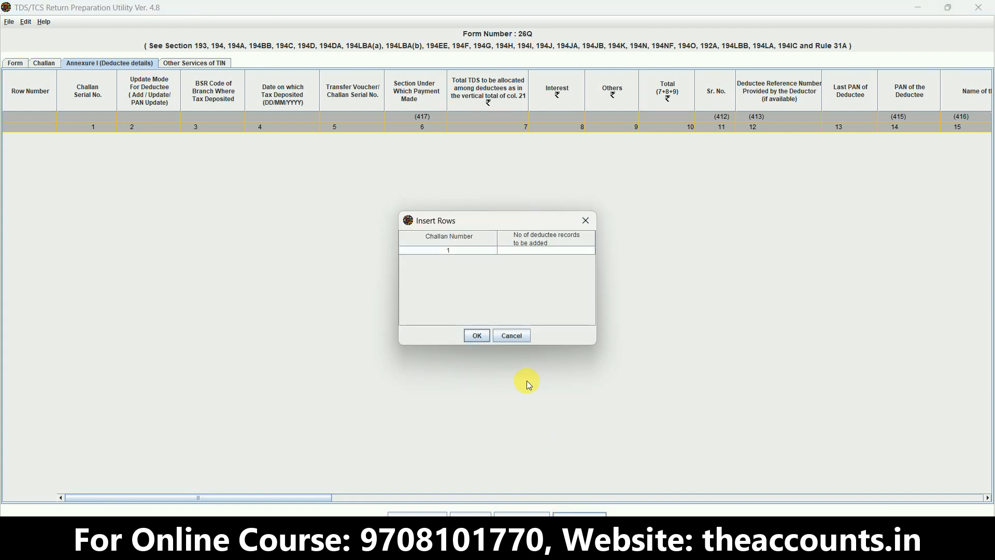
left_click(563, 251)
type("1")
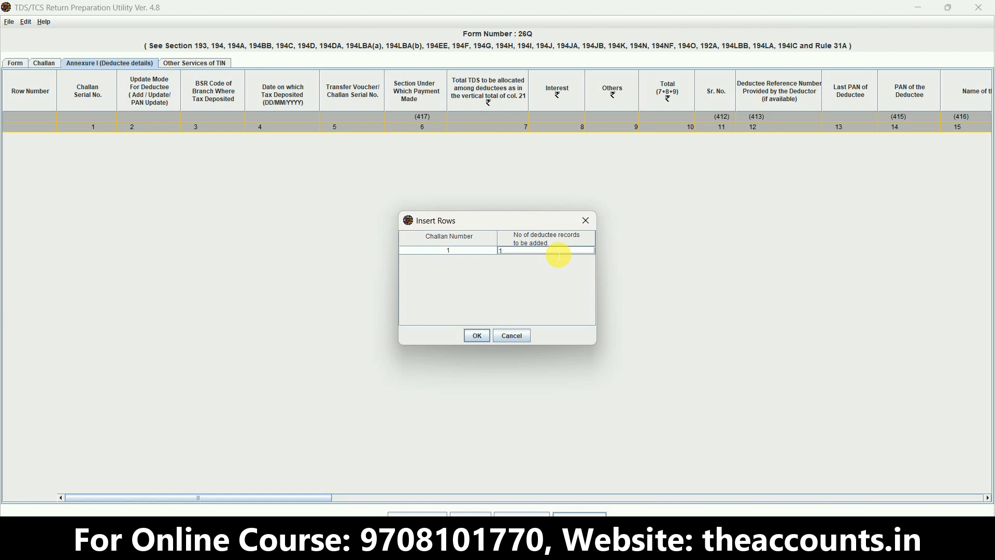
left_click(475, 333)
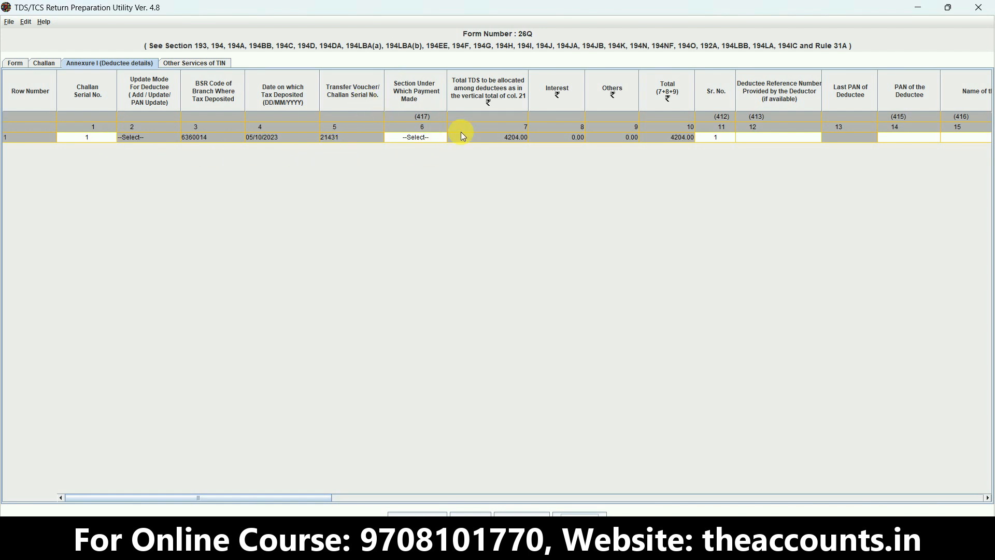
- Set the deductee row's Section Under Which Payment Made to 94C
left_click_drag(459, 131, 454, 128)
left_click(437, 135)
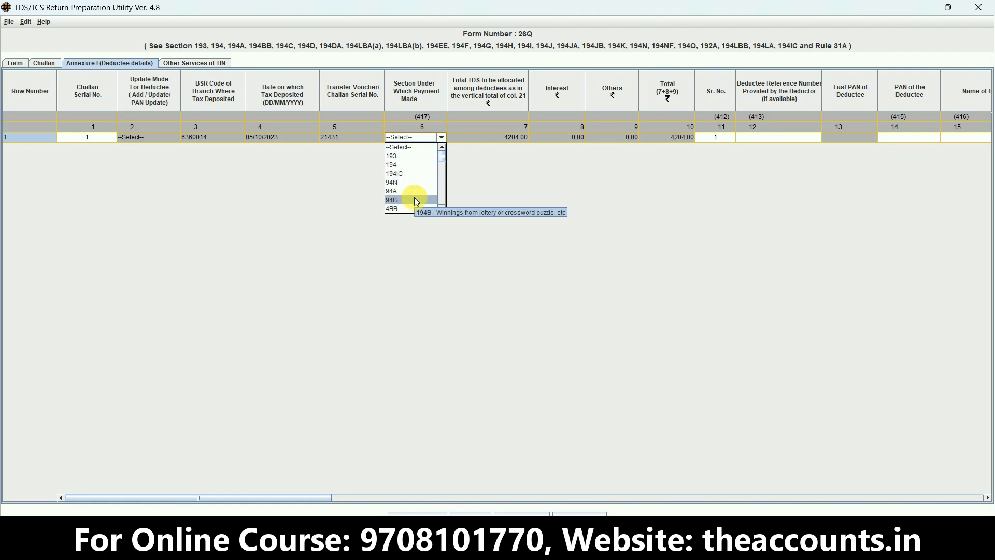
key("Down")
key("Down")
key("Down")
key("Down")
key("Up")
key("Up")
key("Return")
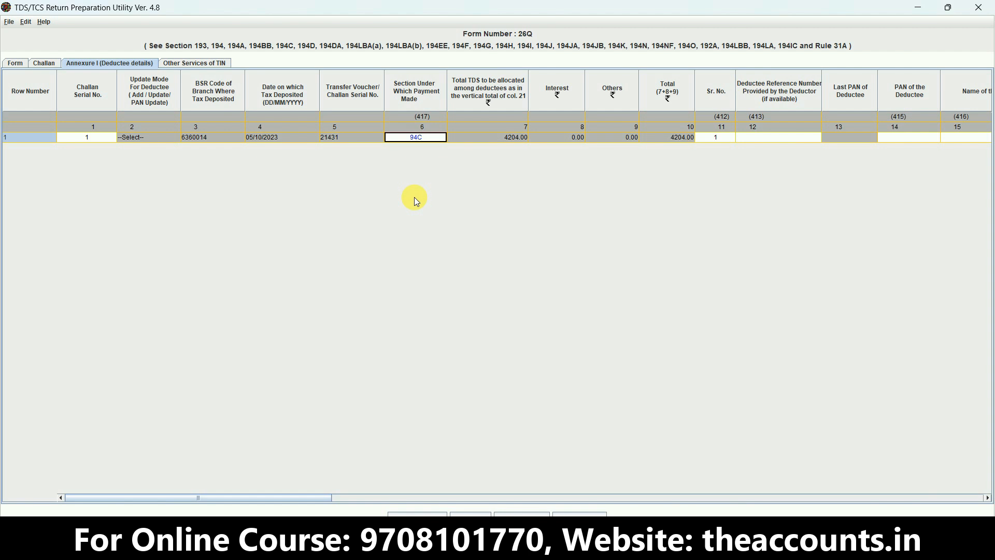
- Review the columns of the deductee row, including reference number, name, payment date and amount, and return to PAN of the Deductee
key("Tab")
key("Tab")
key("Tab")
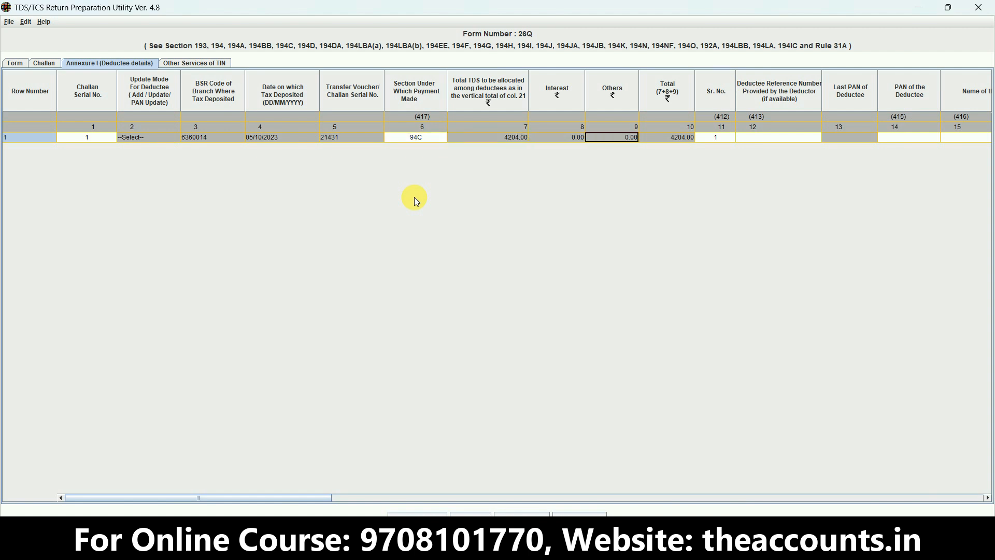
key("Tab")
key("Tab")
key("Tab")
key("Tab")
key("Tab")
key("Tab")
key("Tab")
key("Tab")
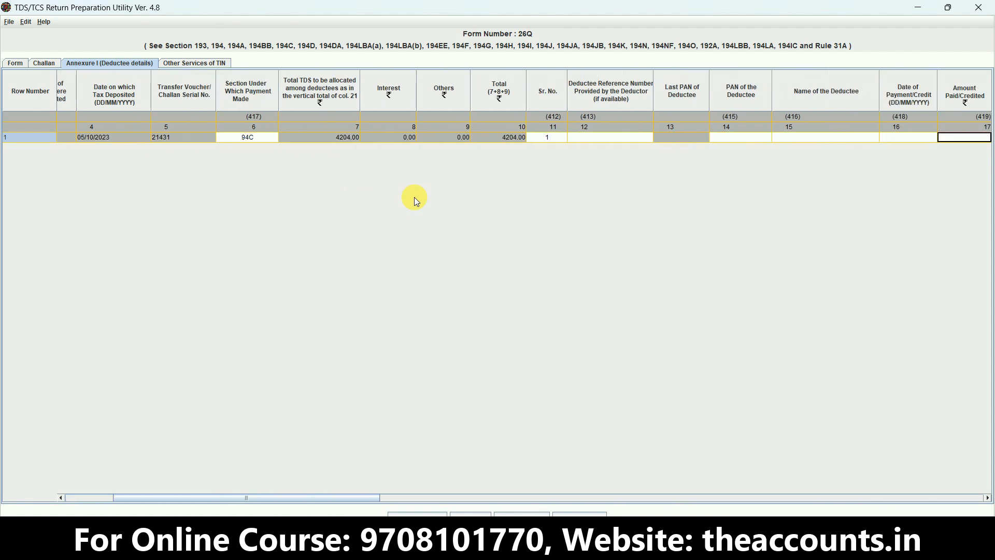
key("shift+Tab")
key("shift+Tab")
key("shift+Tab")
key("shift+Tab")
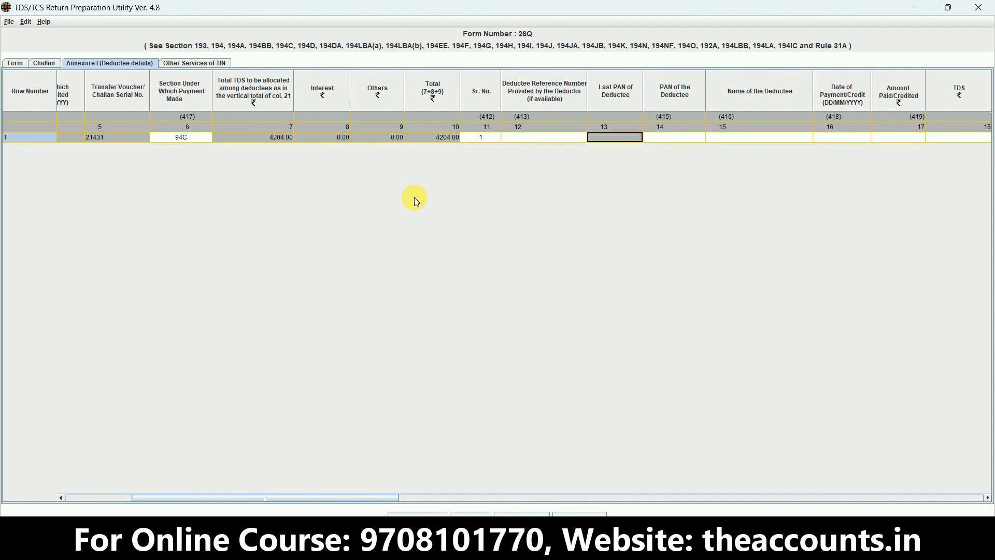
key("shift+Tab")
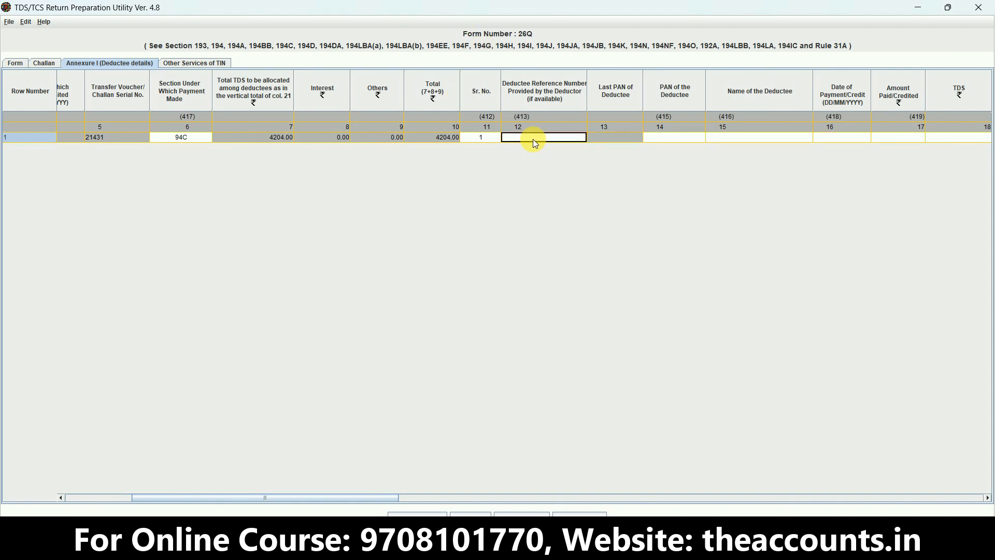
key("Tab")
key("Tab")
key("Tab")
key("Tab")
key("Tab")
key("Tab")
key("Tab")
key("Tab")
key("shift+Tab")
key("shift+Tab")
key("shift+Tab")
key("shift+Tab")
key("shift+Tab")
key("shift+Tab")
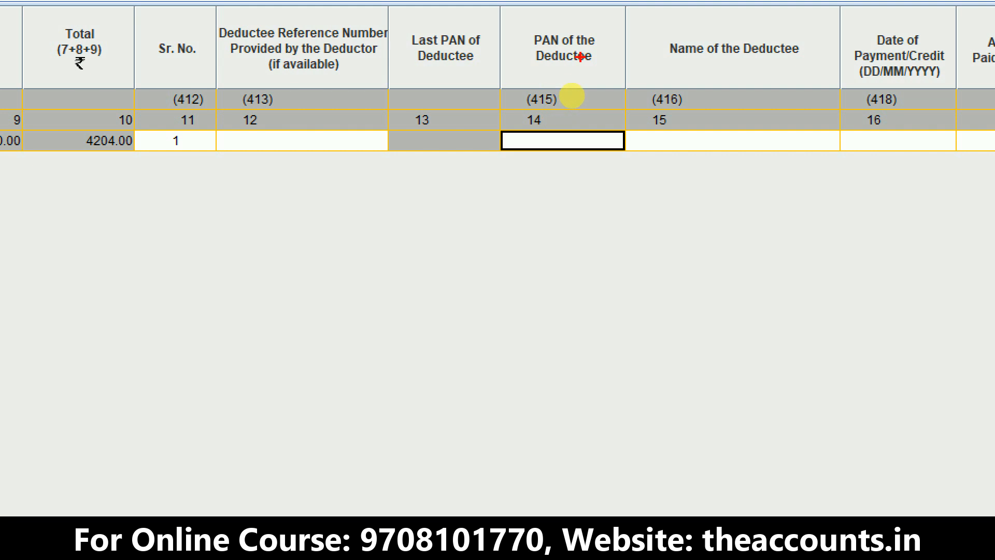
- Copy the FEDEX PAN from the 2nd Quarter table in the Excel challan workbook into the deductee row's PAN of the Deductee
key("alt+Tab")
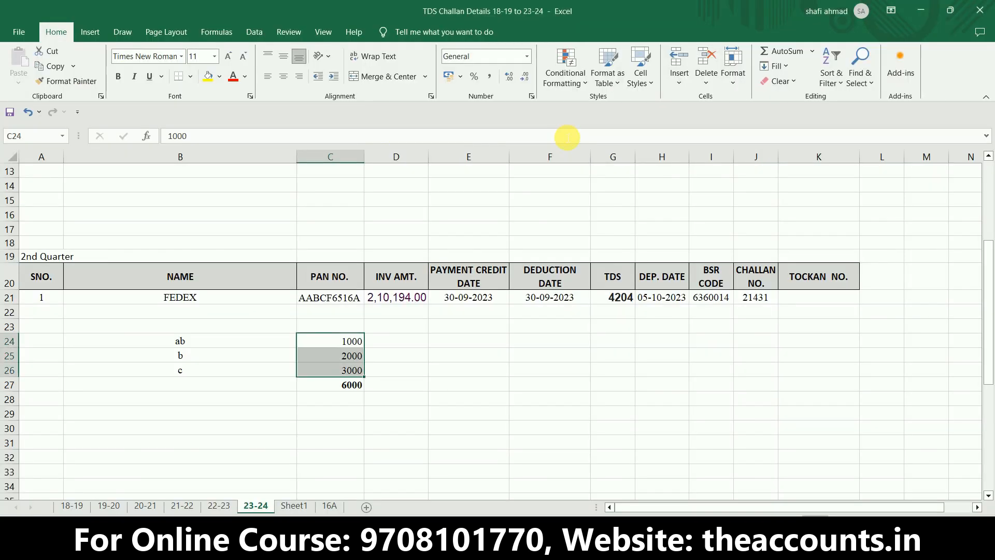
key("Up")
key("Up")
key("Up")
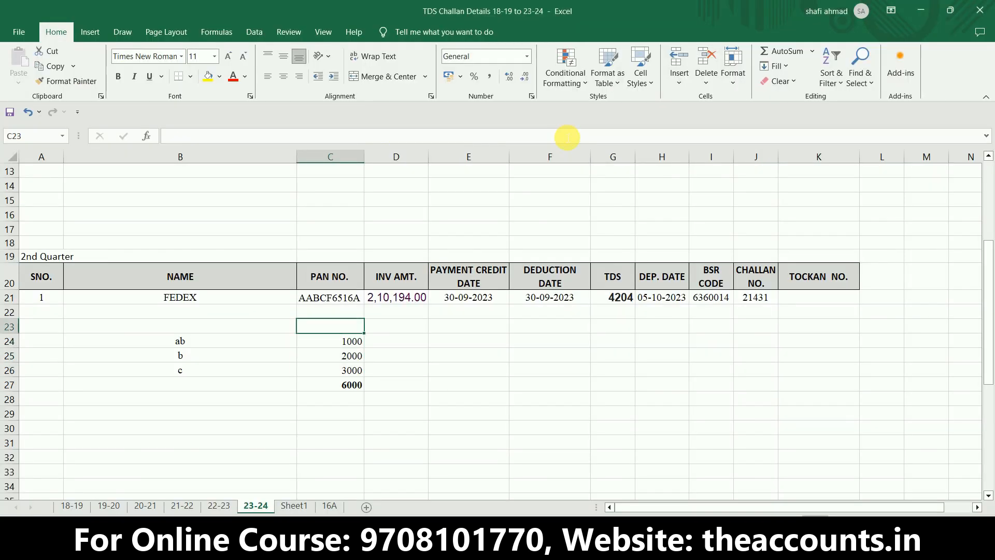
key("ctrl+c")
key("alt+Tab")
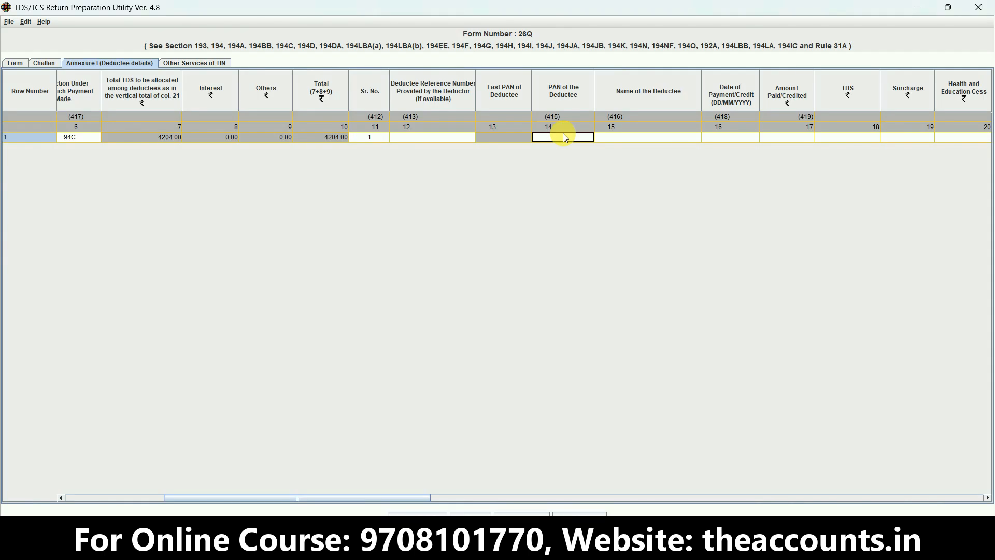
- Enter FEDEX as the Name of the Deductee in the Annexure I row
left_click(611, 138)
type("fedex")
key("Tab")
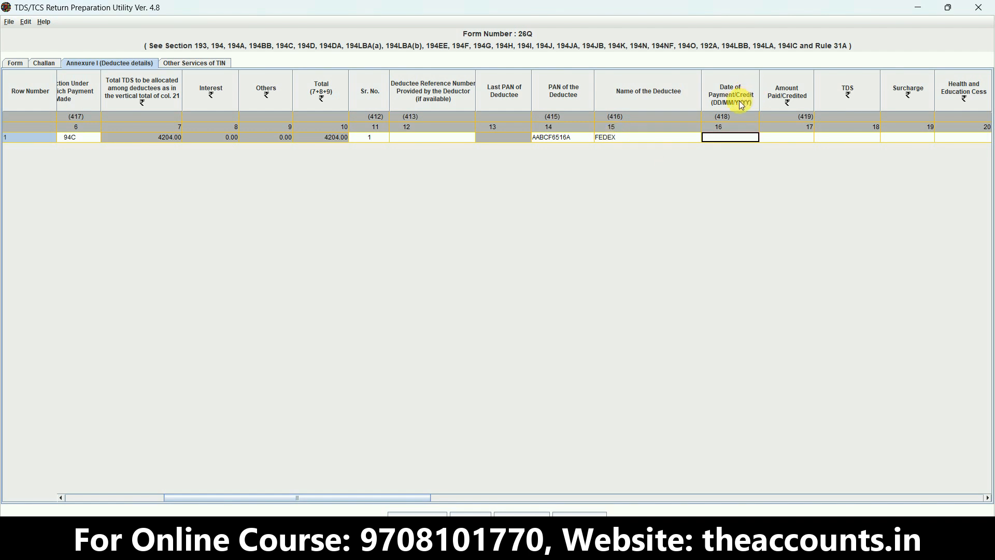
- Copy the payment credit date from Excel cell E21 and set the deductee row's Date of Payment/Credit to 30/09/2023
key("alt+Tab")
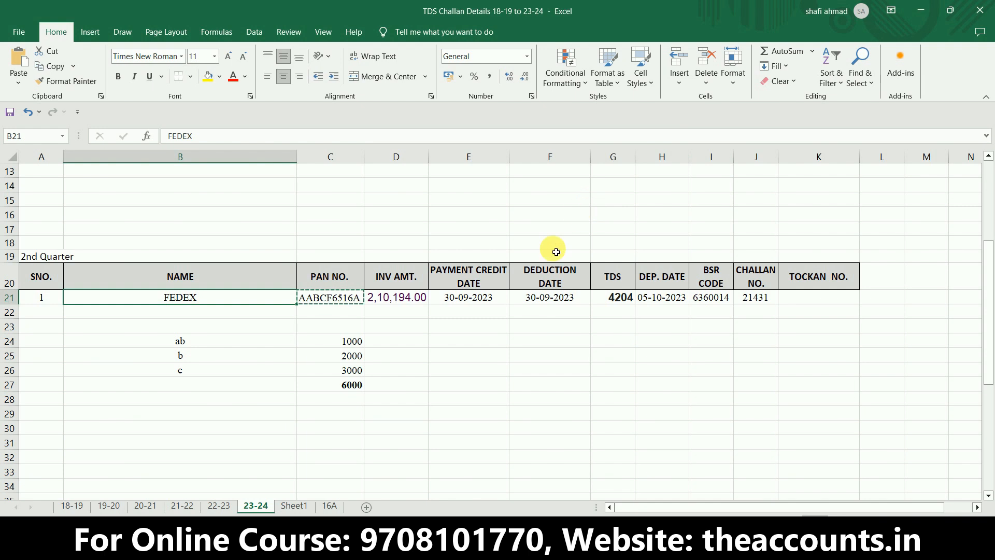
left_click(480, 343)
left_click(481, 299)
key("ctrl+c")
key("alt+Tab")
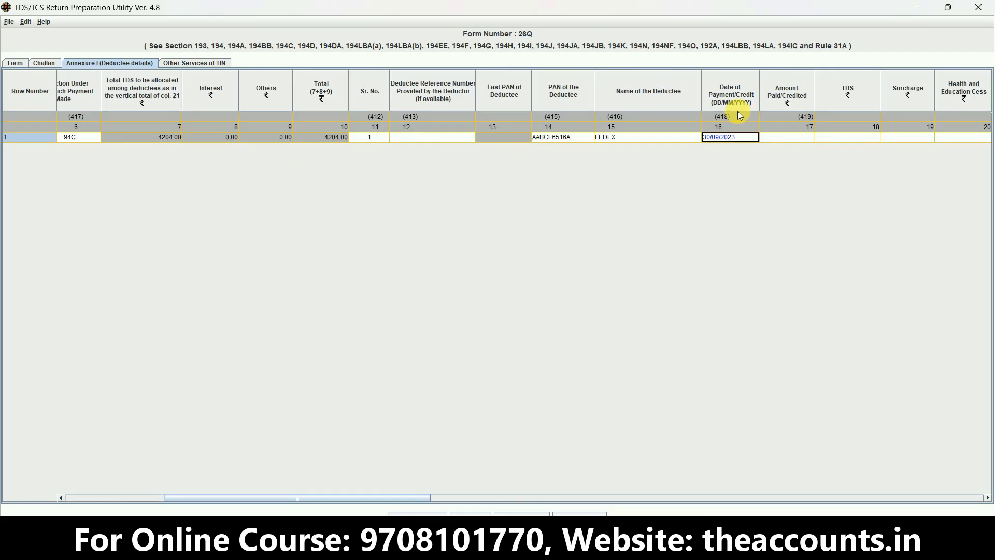
key("Tab")
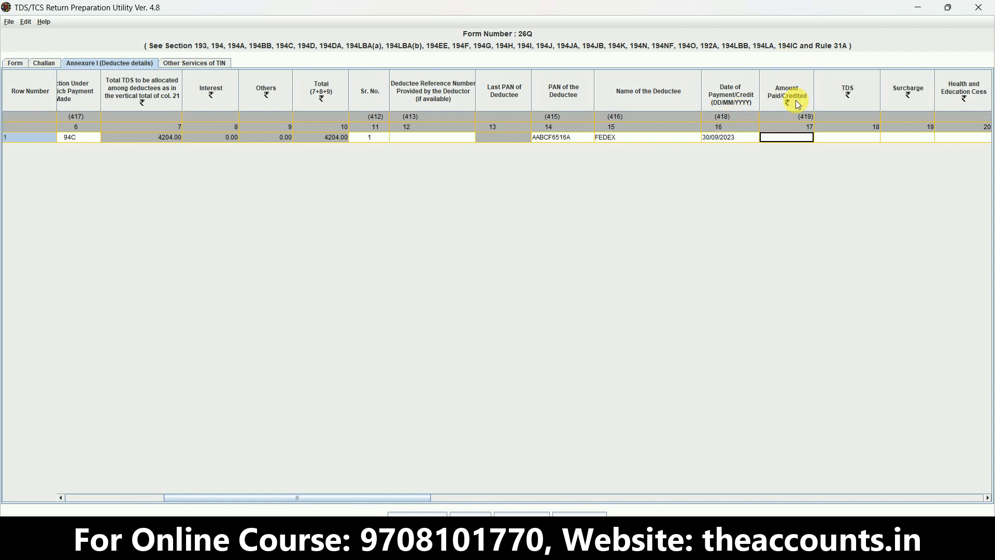
- Copy the FEDEX invoice amount from Excel cell D21 and set Amount Paid/Credited to 210194 in the return utility
key("alt+Tab")
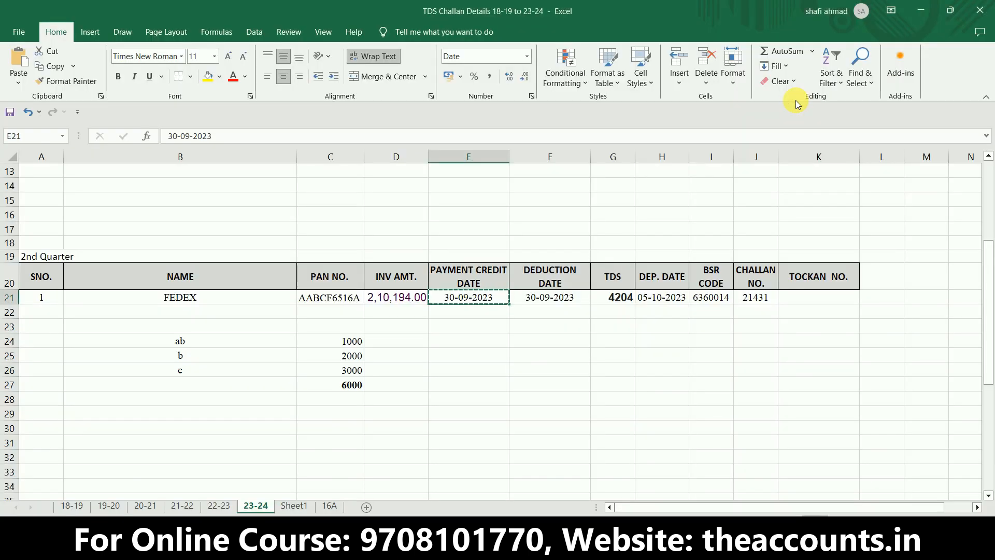
left_click(407, 297)
left_click(399, 314)
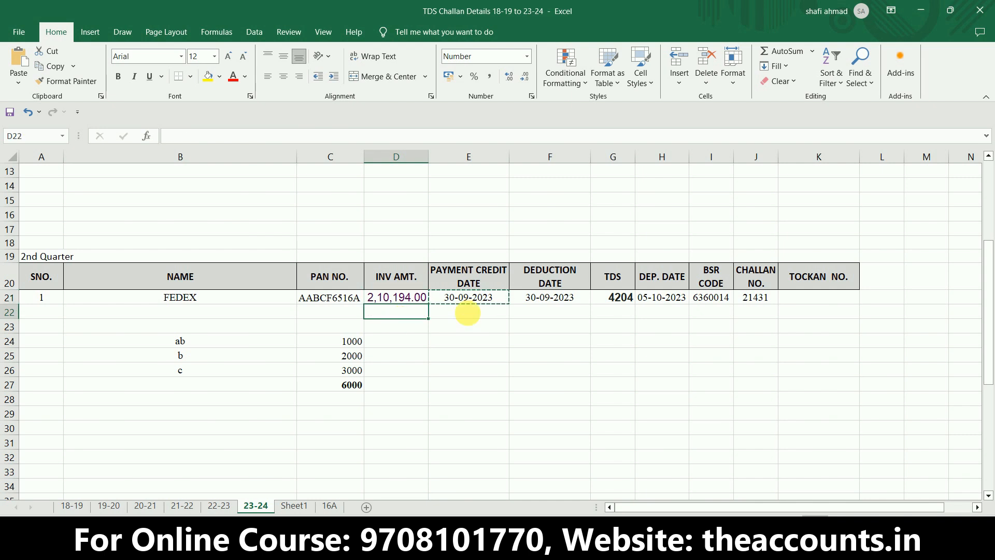
left_click(410, 300)
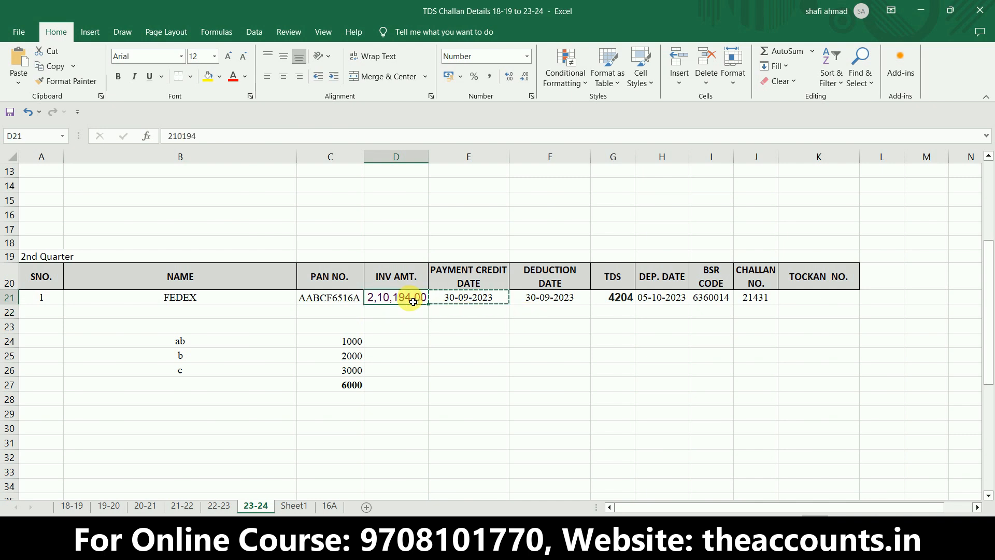
key("ctrl+c")
key("alt+Tab")
key("ctrl+v")
key("Tab")
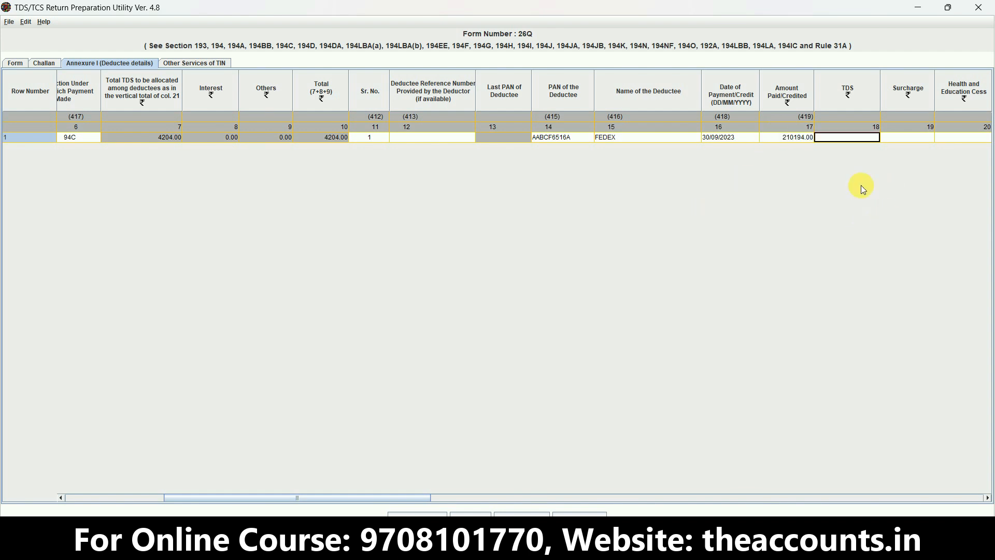
- Check the TDS figure in Excel cell G21 and enter 4204 as the deductee row's TDS, leaving surcharge and cess at 0.00
key("alt+Tab")
key("Right")
key("Right")
key("Right")
key("Right")
key("Left")
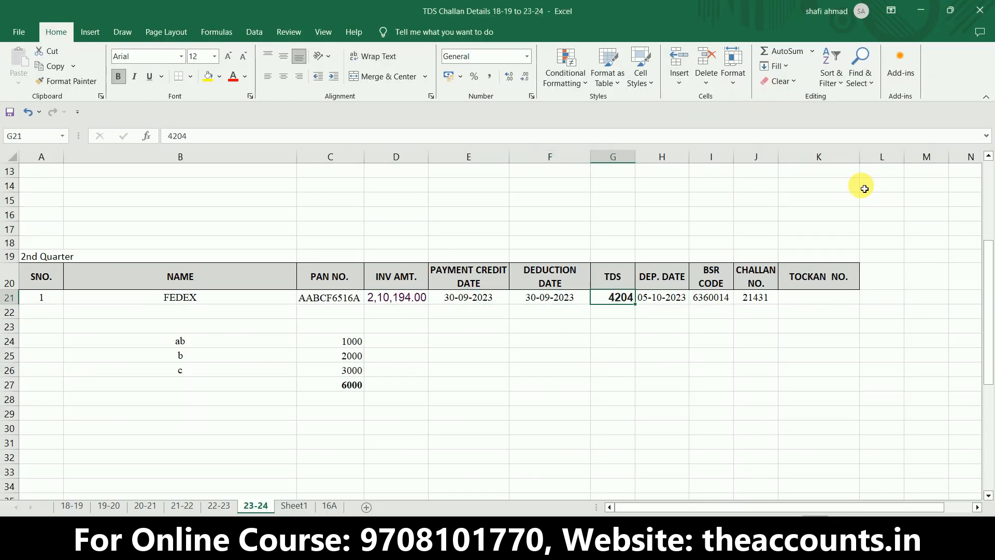
key("alt+Tab")
type("4204")
key("Tab")
key("Tab")
- Copy the deduction date from Excel cell F21 and set the deductee row's Date of Deduction to 30/09/2023
key("Tab")
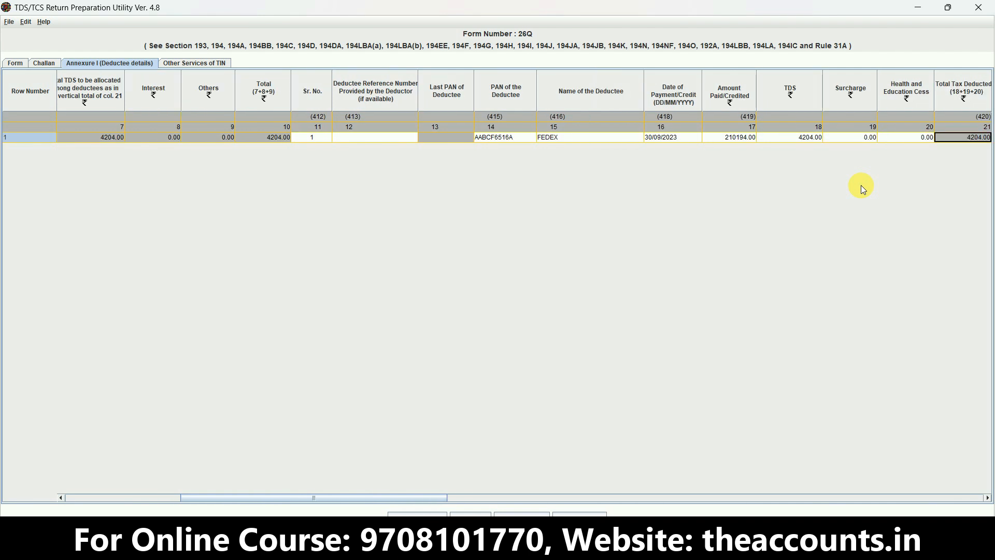
key("Tab")
key("Tab")
key("Tab")
key("Tab")
key("Tab")
key("Tab")
key("Tab")
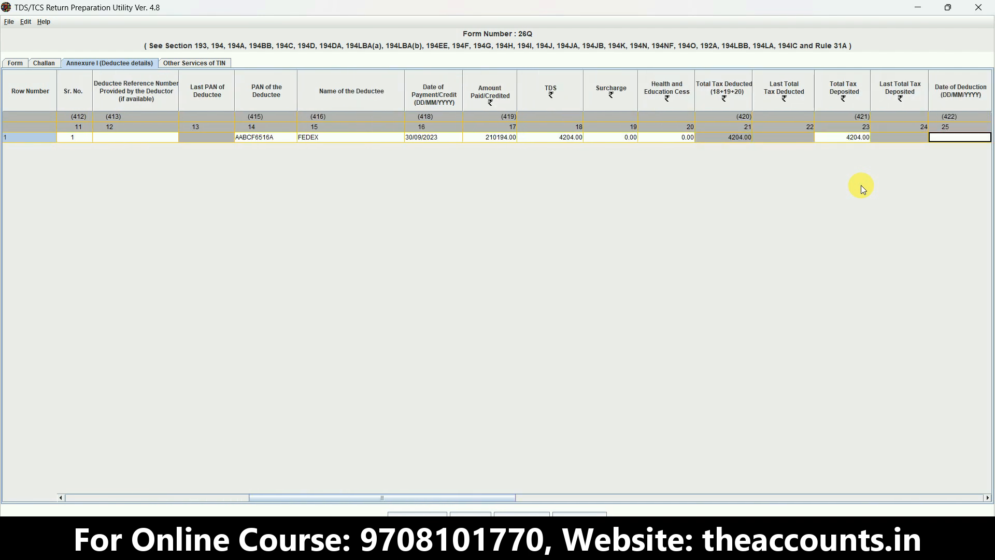
key("shift+Tab")
key("shift+Tab")
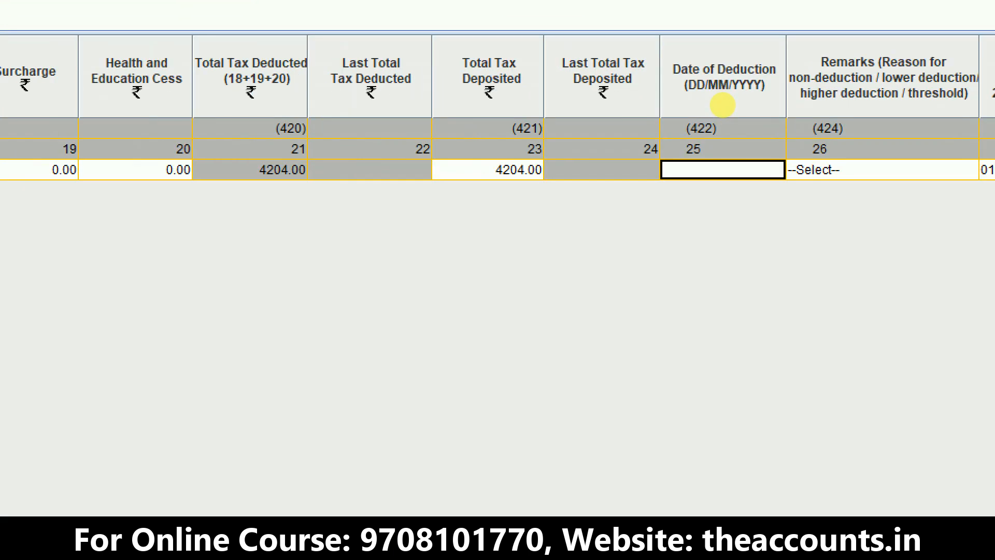
left_click_drag(722, 105, 788, 98)
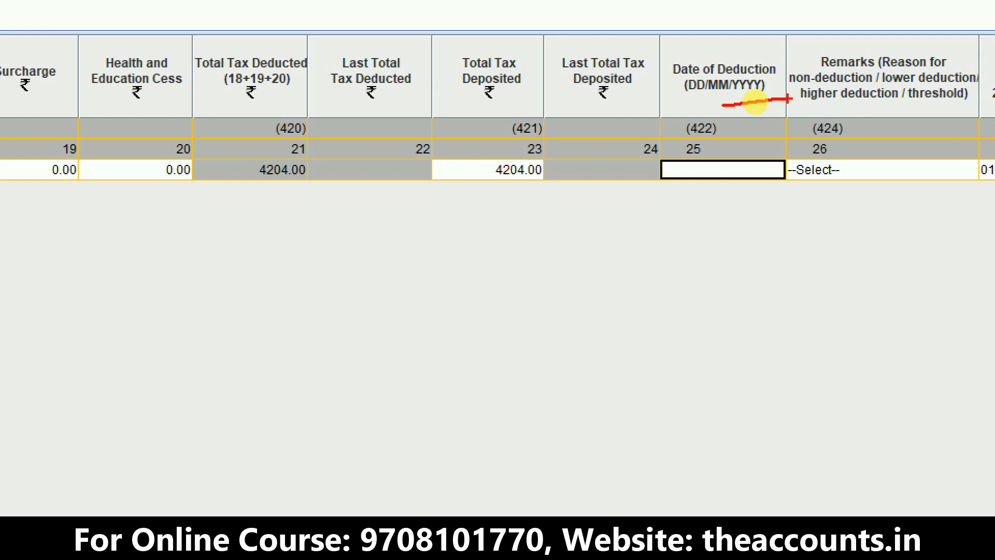
key("alt+Tab")
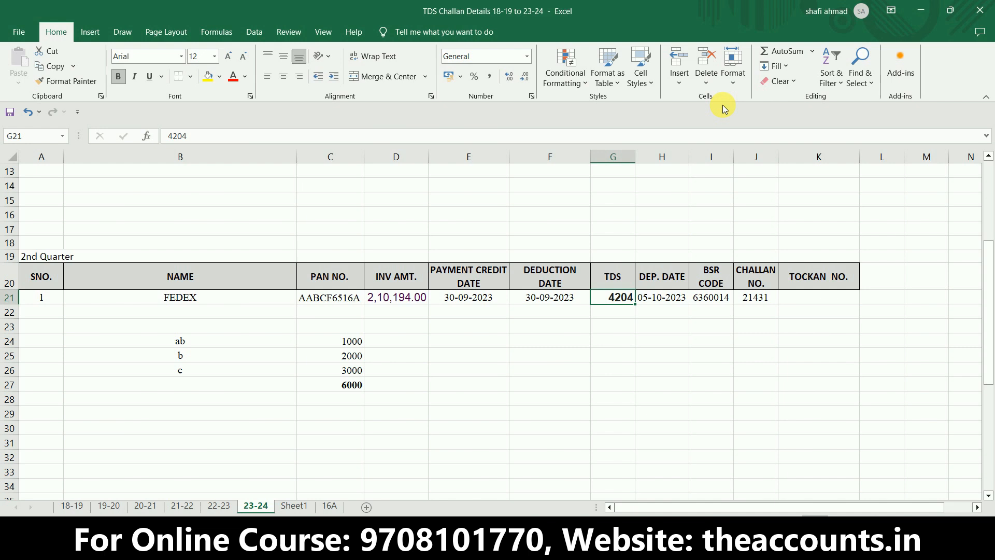
key("Left")
key("ctrl+c")
key("alt+Tab")
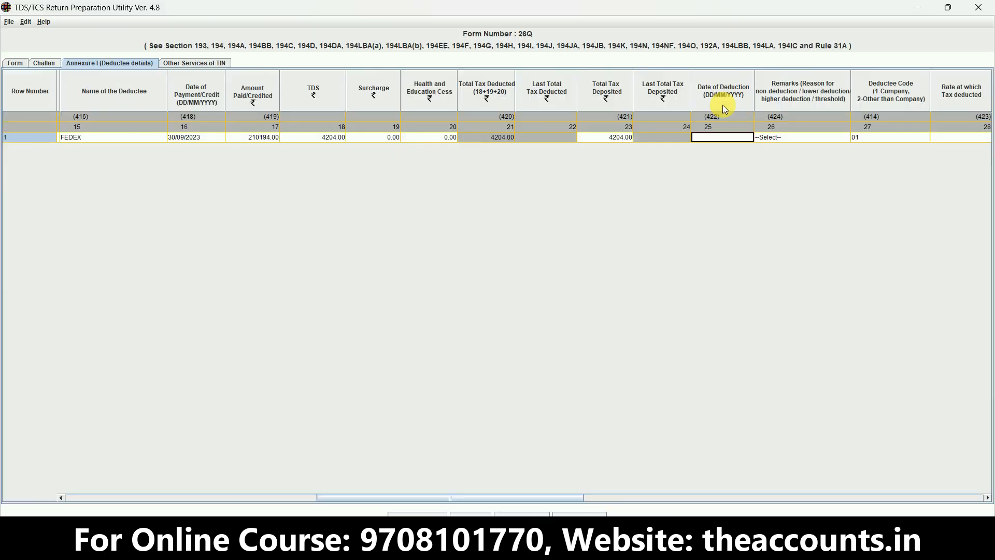
key("ctrl+v")
key("Tab")
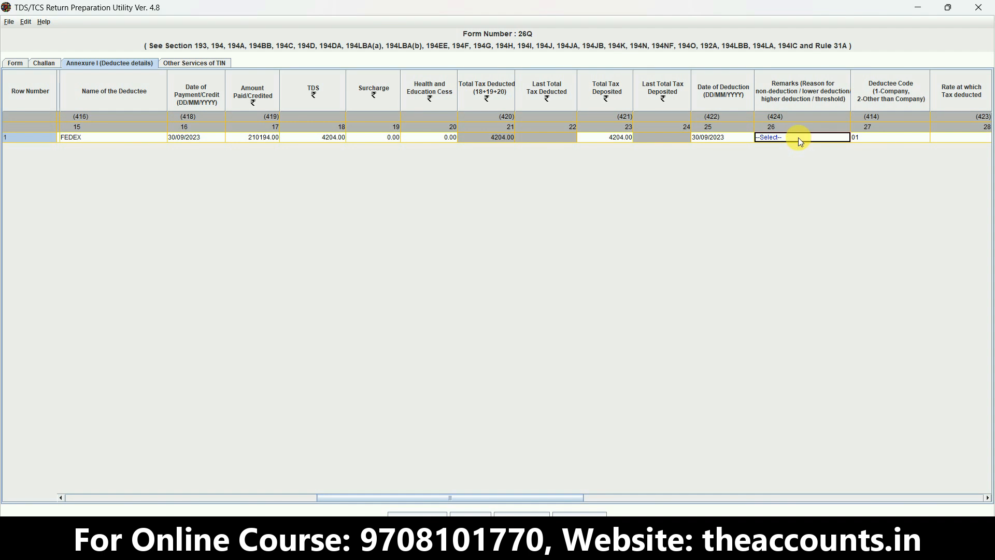
- Leave Remarks unselected and Deductee Code at 01, and set the Rate at which Tax deducted to 2
key("Tab")
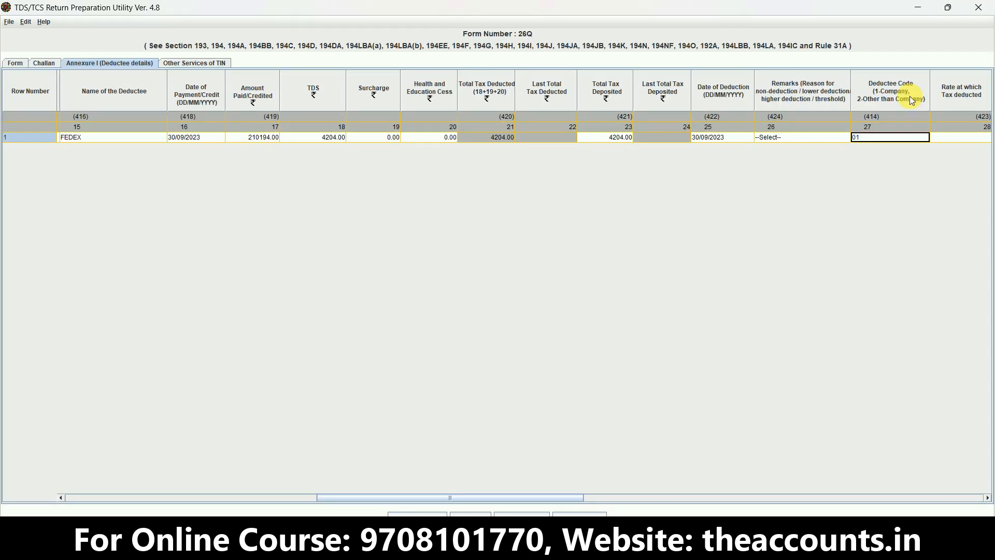
key("Tab")
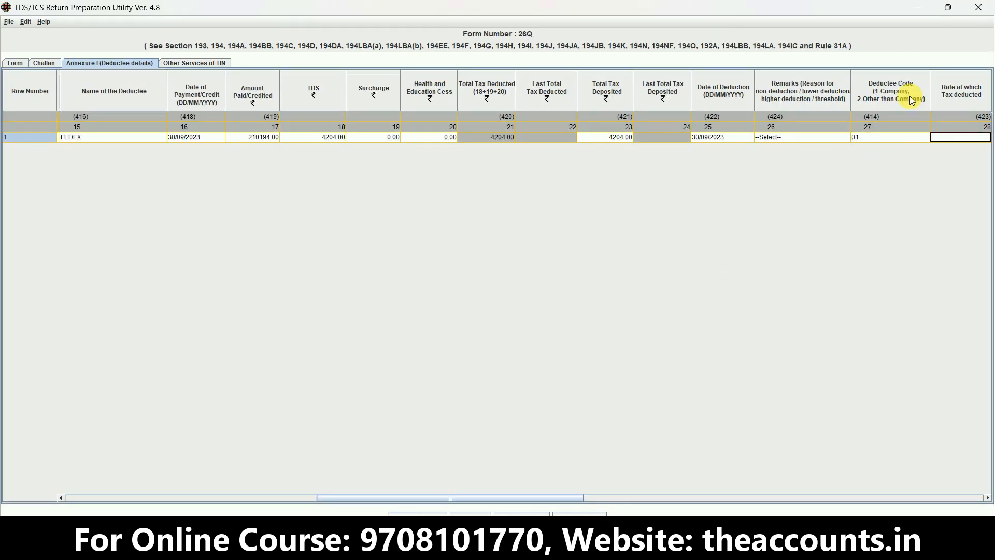
key("ctrl+1")
left_click(969, 103)
mouse_move(981, 104)
left_mouse_down()
mouse_move(994, 81)
mouse_move(865, 23)
mouse_move(927, 130)
mouse_move(977, 102)
left_mouse_up()
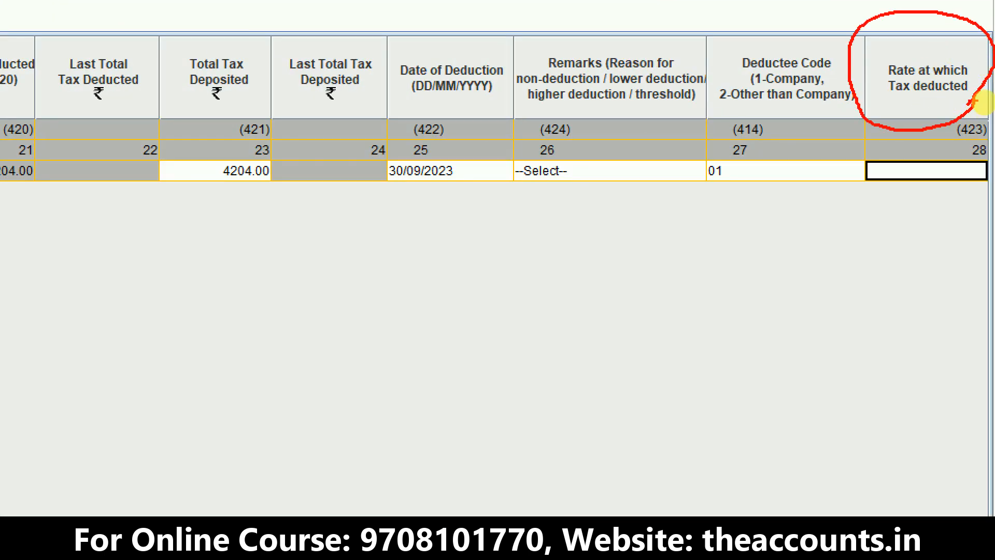
key("Escape")
type("2")
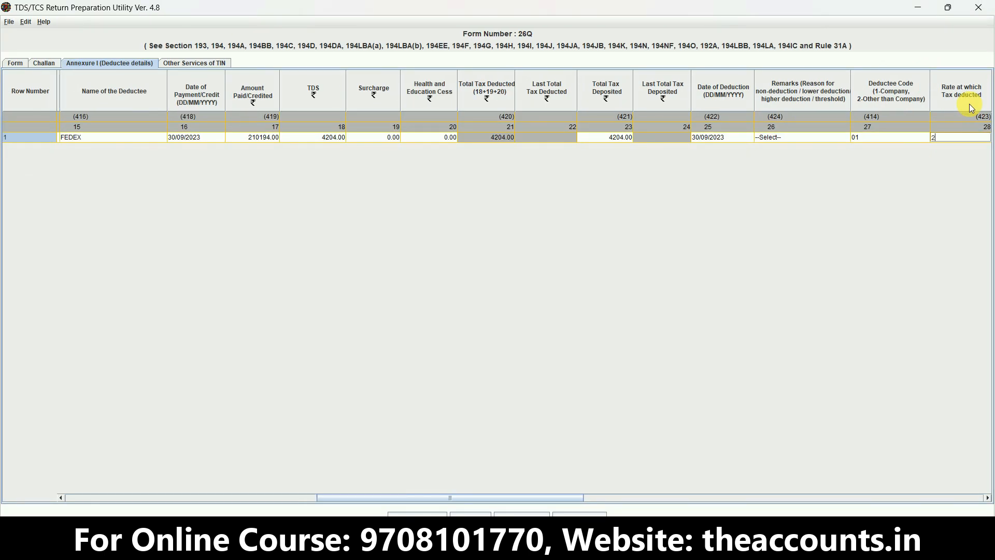
key("Tab")
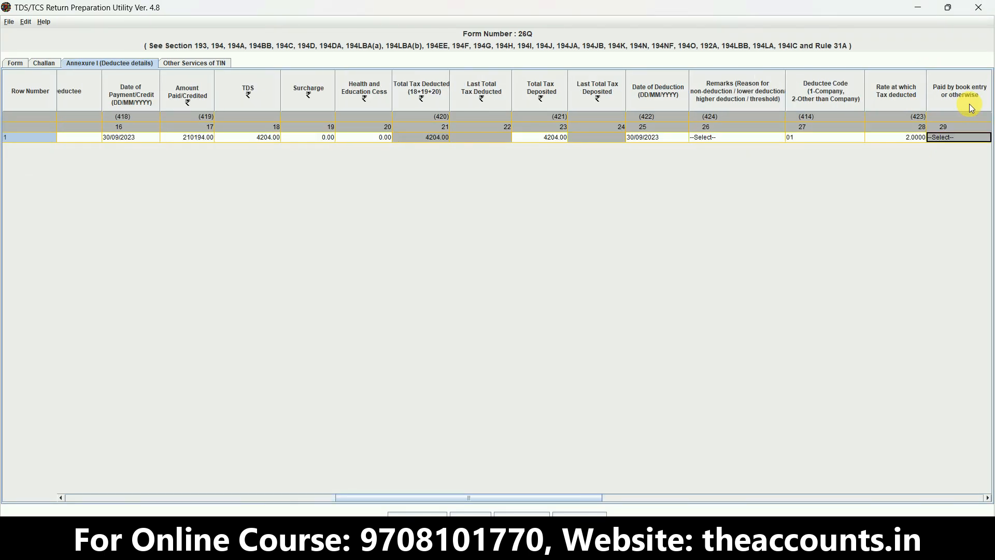
- Review the section 197 certificate number column and the section 194N cash withdrawal columns through column 36, leaving them blank
key("Tab")
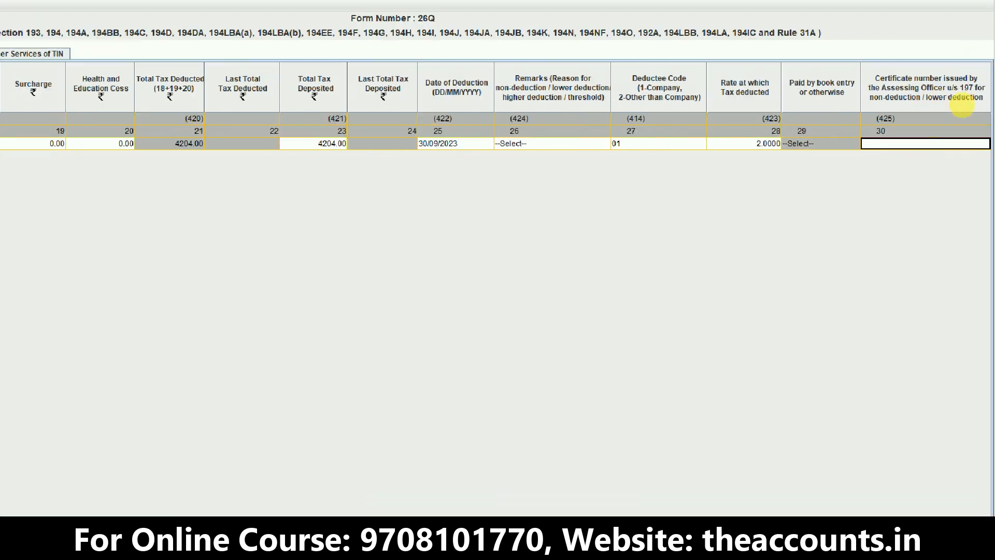
mouse_move(929, 106)
left_mouse_down()
mouse_move(987, 52)
mouse_move(757, 41)
mouse_move(899, 126)
mouse_move(956, 101)
left_mouse_up()
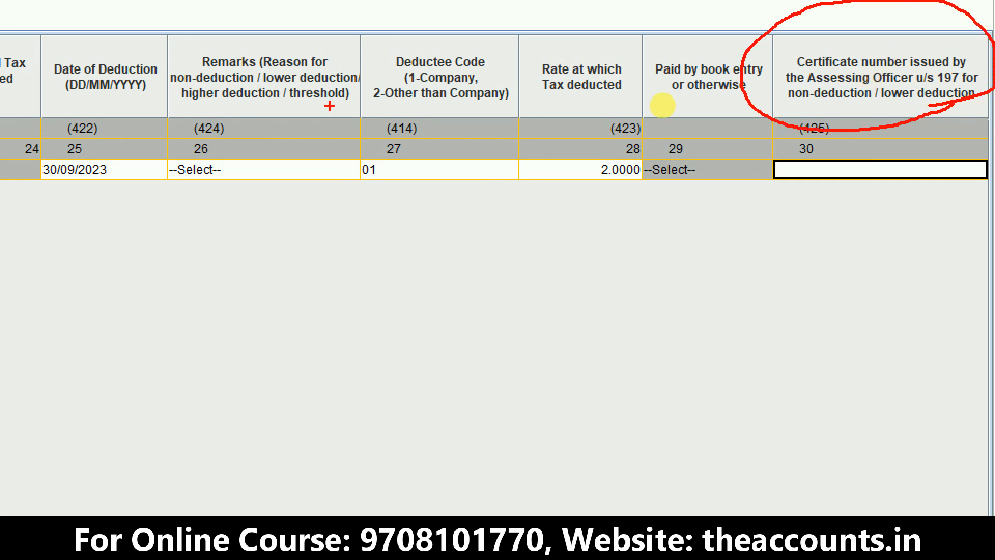
mouse_move(365, 92)
left_mouse_down()
mouse_move(197, 23)
mouse_move(145, 80)
mouse_move(213, 119)
mouse_move(327, 109)
mouse_move(366, 94)
mouse_move(370, 82)
left_mouse_up()
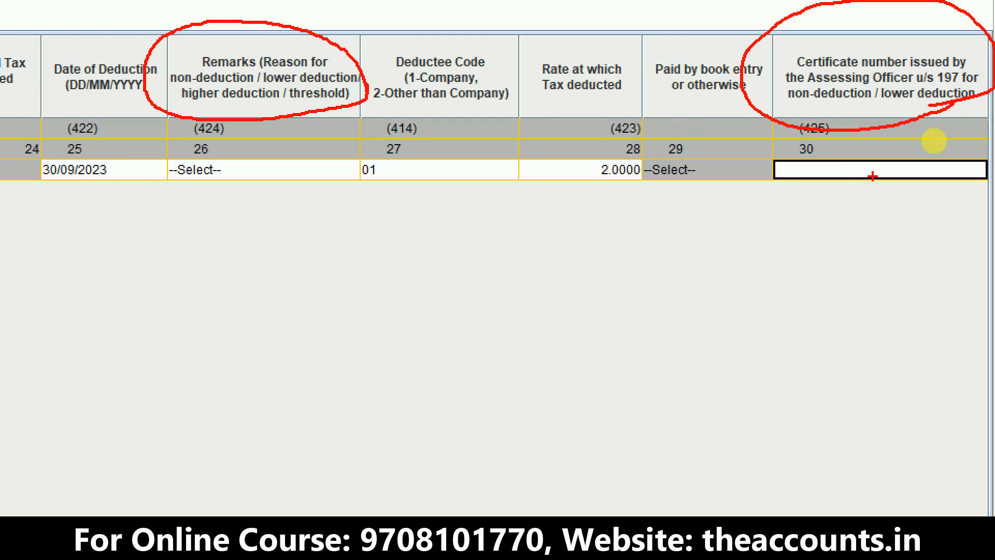
key("Escape")
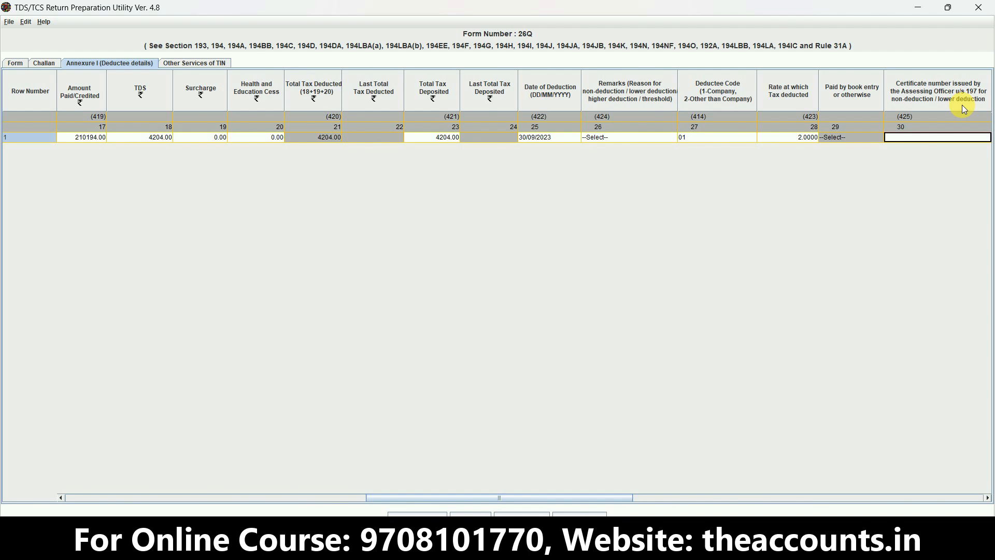
key("Tab")
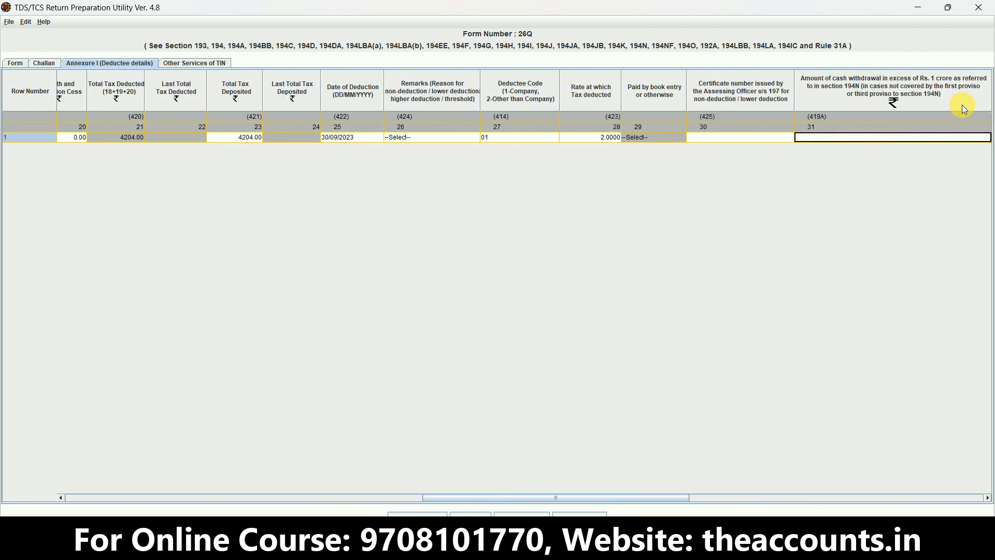
key("Tab")
key("Tab")
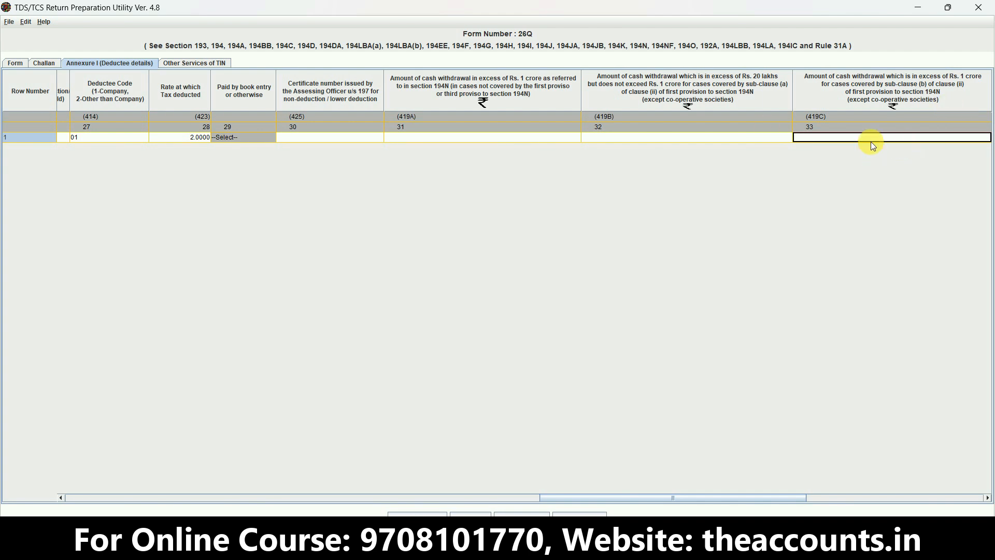
key("Tab")
key("Tab")
key("Tab")
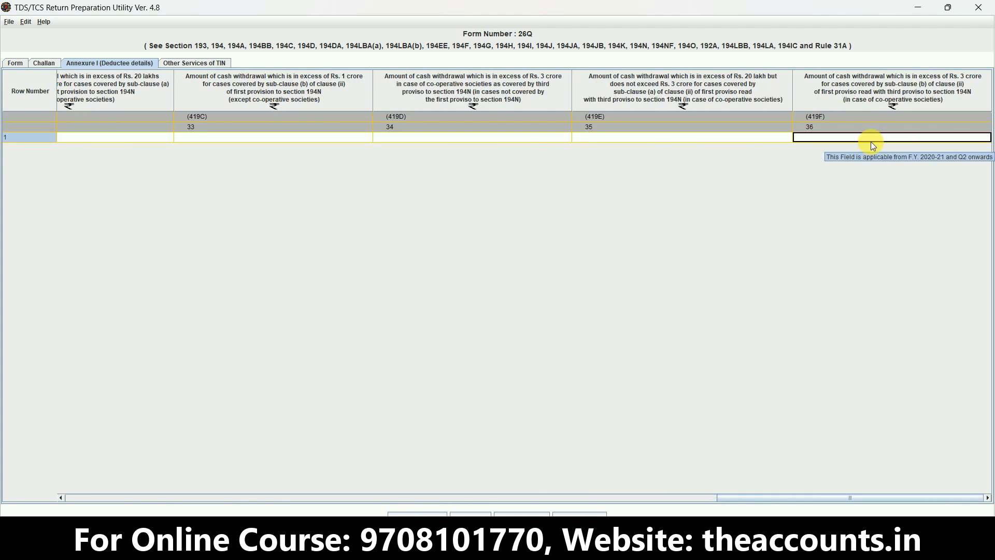
key("Tab")
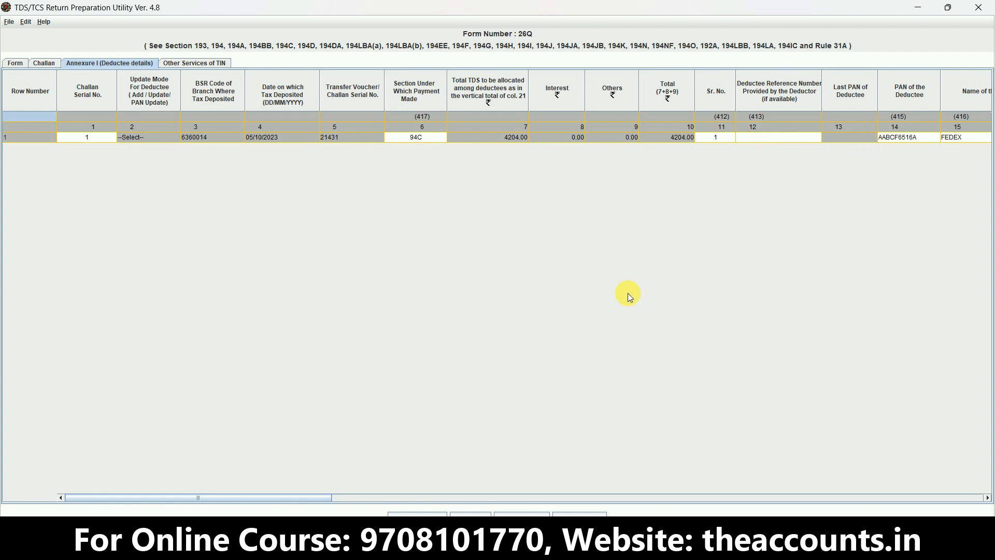
- Save the return as Q2 in the Q2 23-24\LLP folder and dismiss the save message
key("ctrl+s")
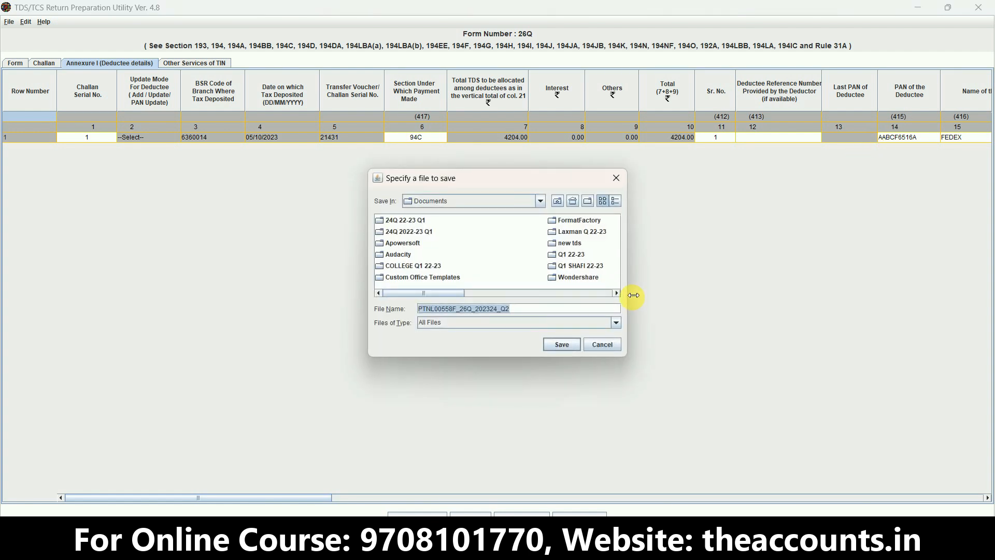
key("Return")
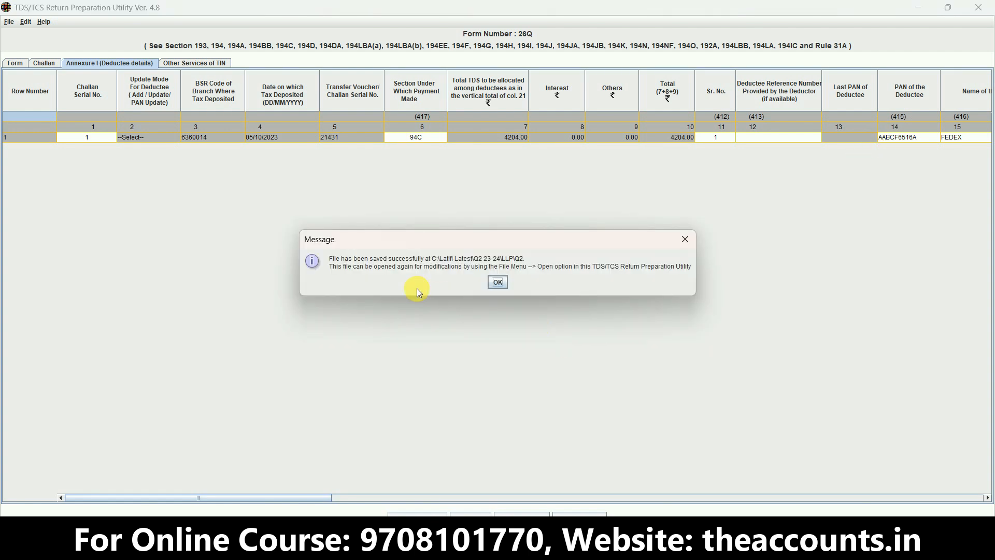
left_click(498, 283)
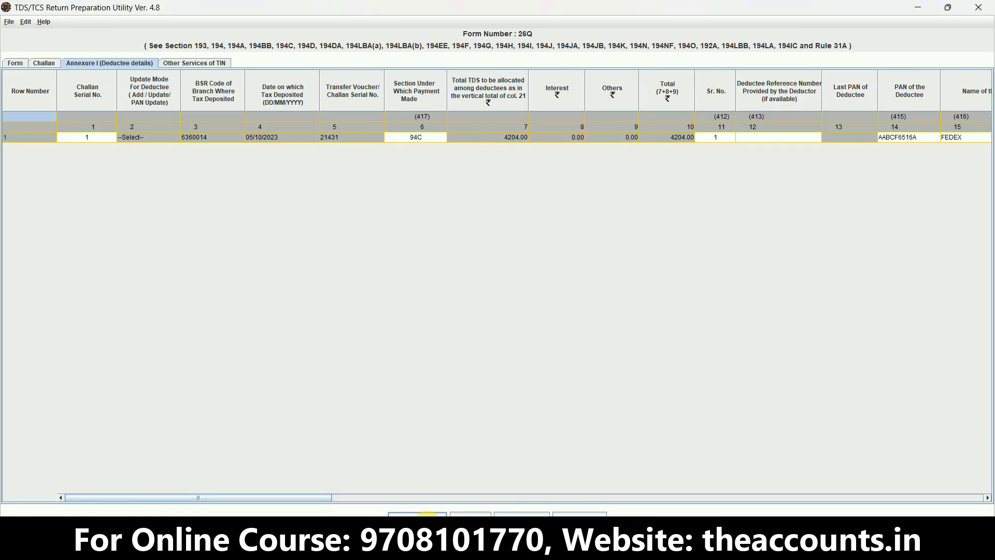
- Start creating the FVU file and set the challan input file to the .csi file in the LLP folder
left_click(426, 515)
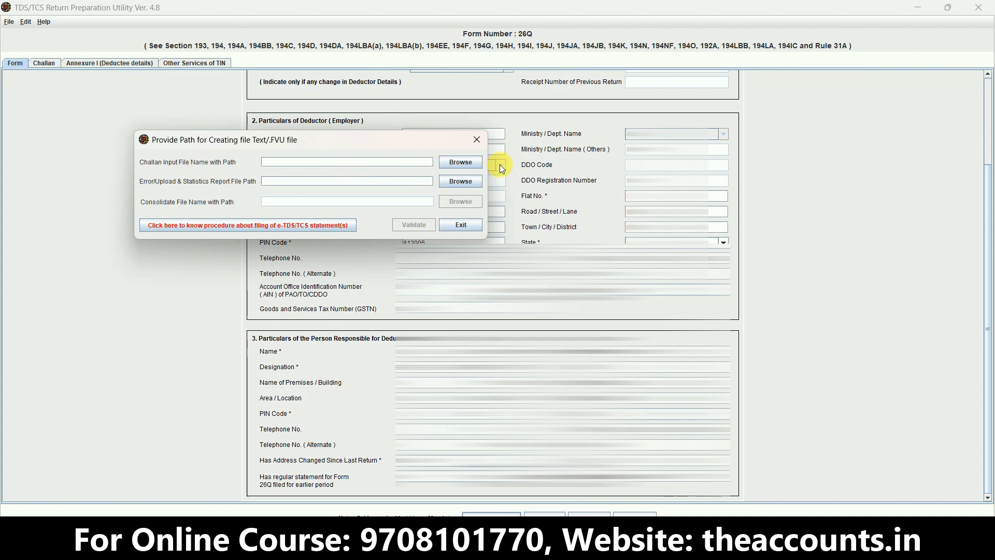
left_click(462, 163)
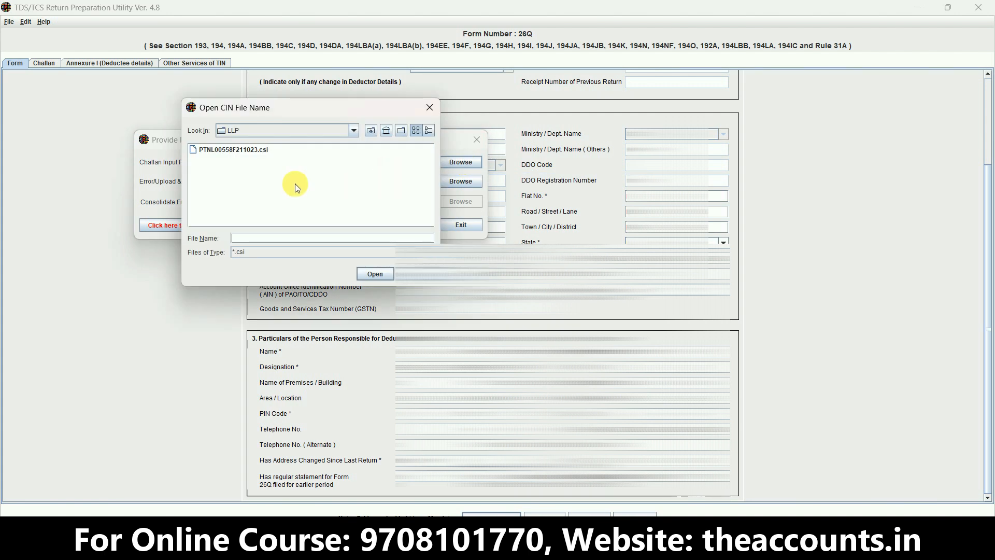
double_click(238, 152)
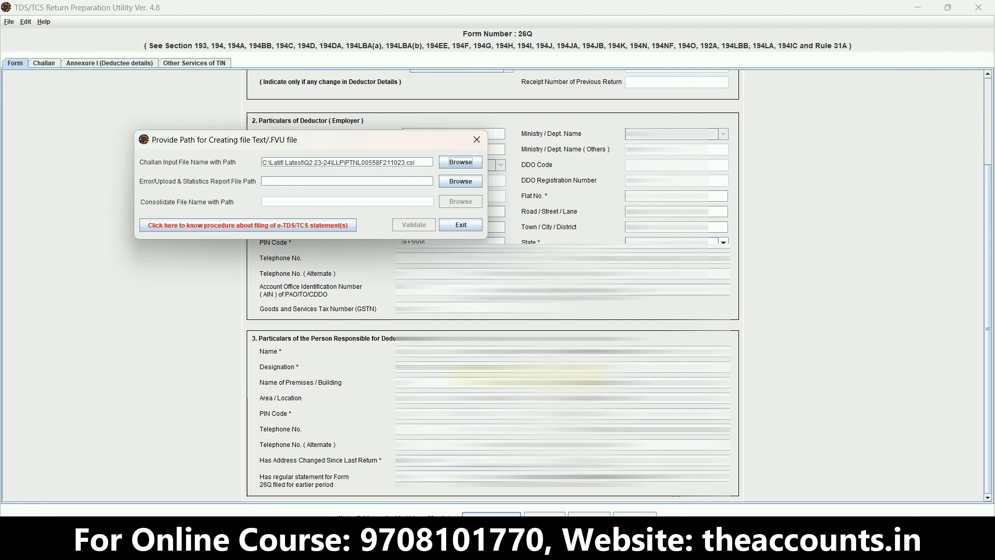
- Set the Error/Upload & Statistics Report file path to Q2 in the LLP folder and validate the return
left_click(461, 182)
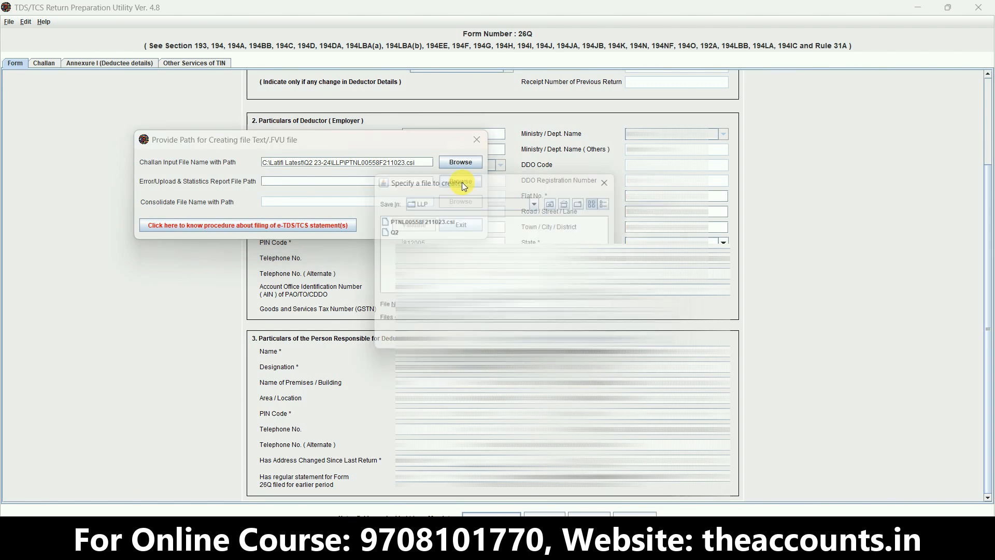
double_click(384, 231)
left_click(413, 226)
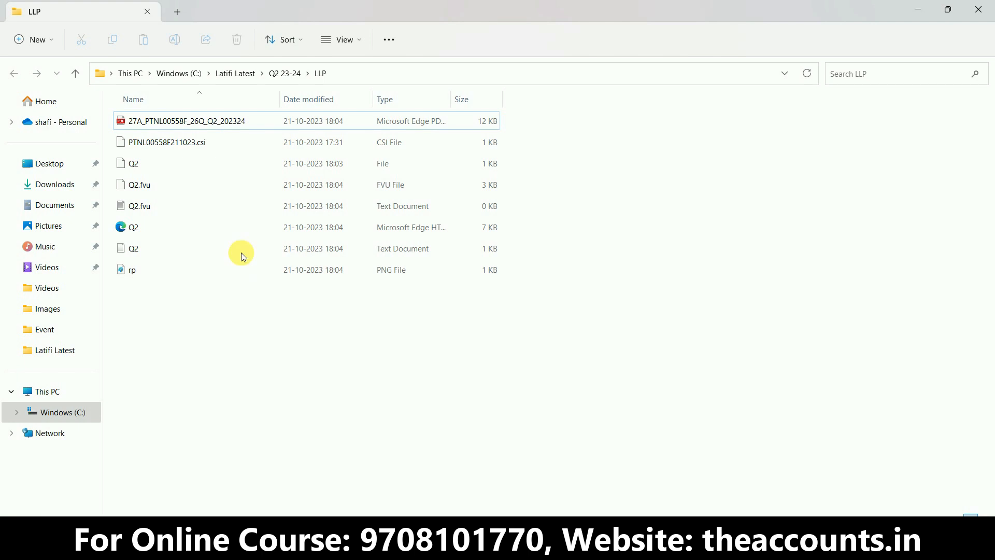
- Check the generated Form 27A PDF and the Q2.fvu text document in the Q2 23-24\LLP folder
left_click(153, 126)
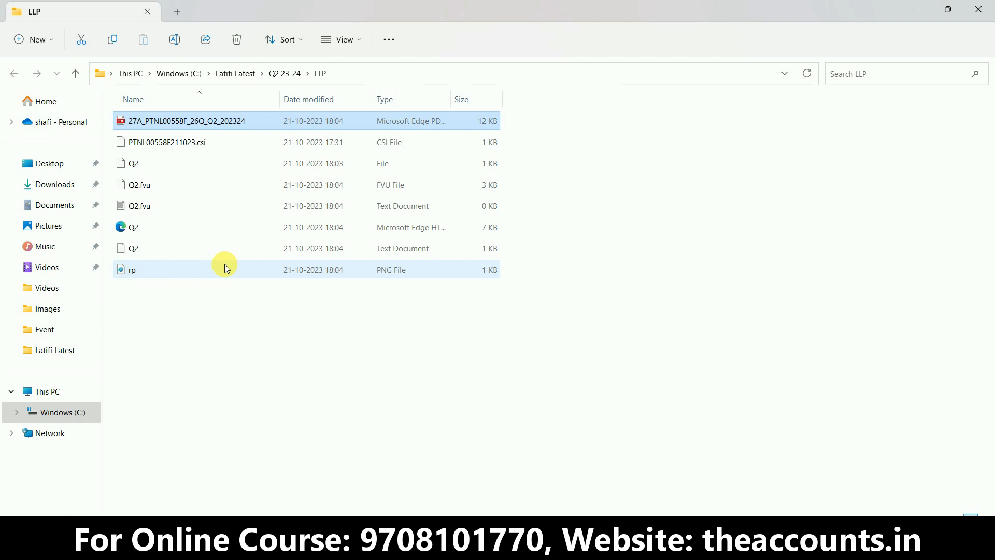
left_click(157, 211)
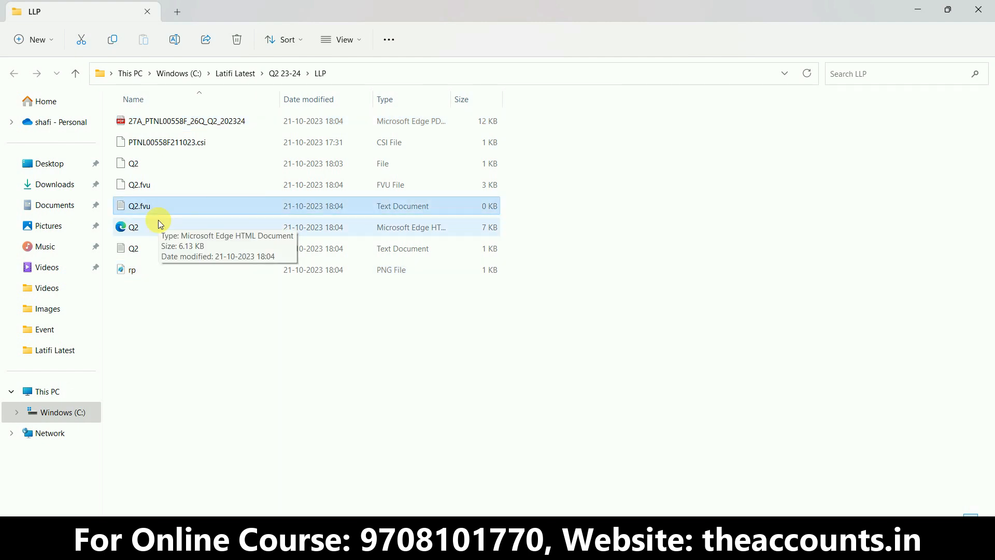